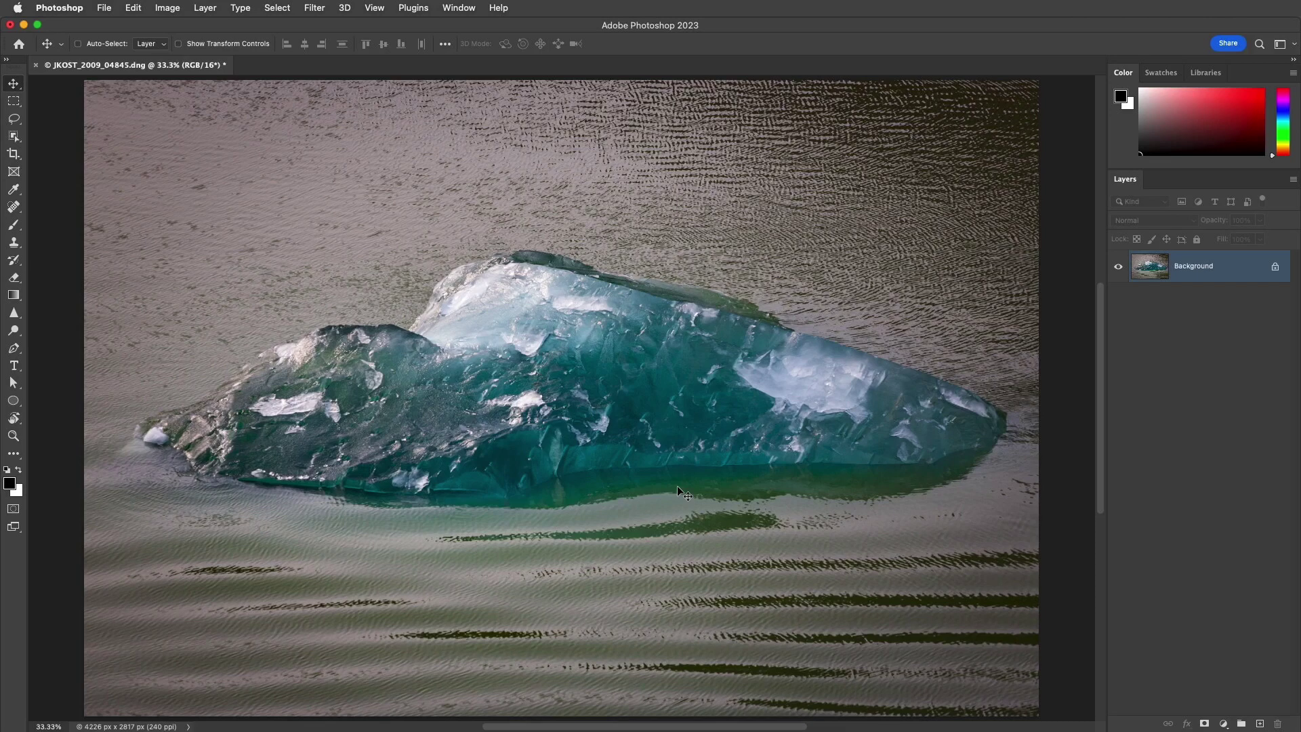
Select the Eyedropper and set Sample Size to 5 by 5 Average, sampling the current layer
click(13, 190)
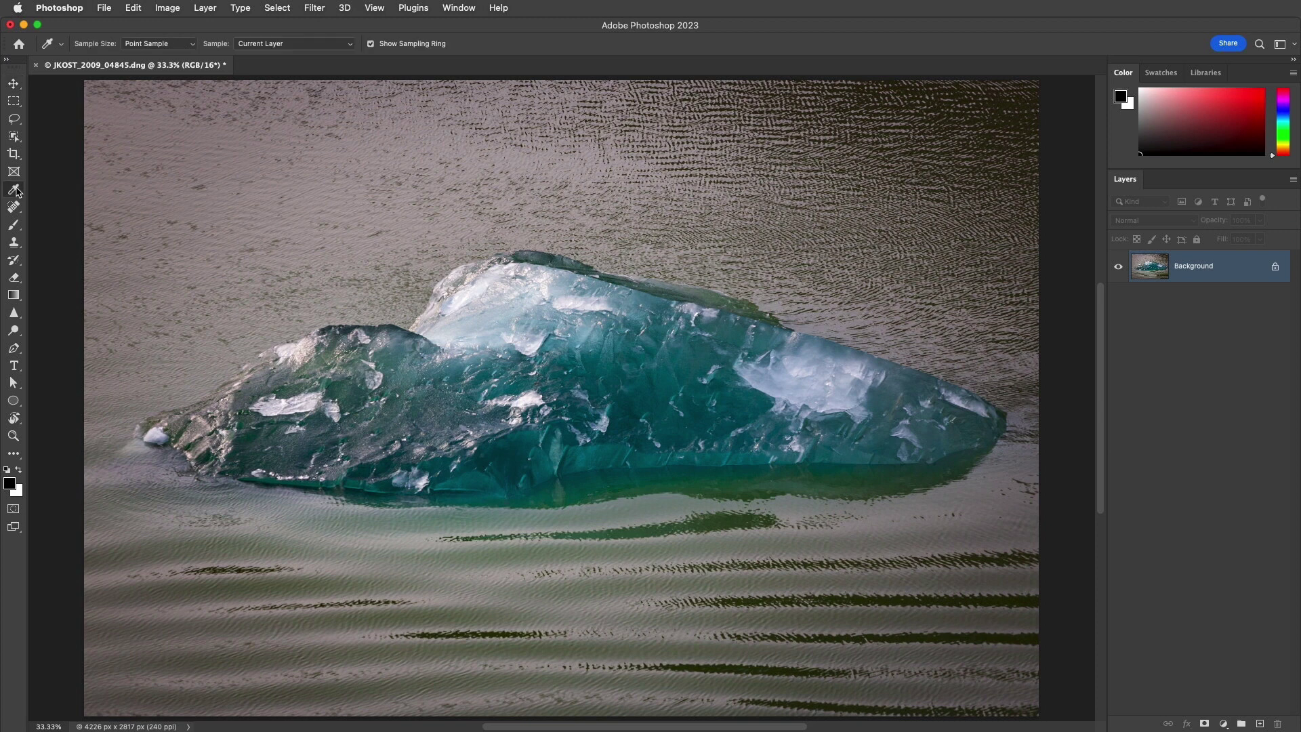
right_click(18, 193)
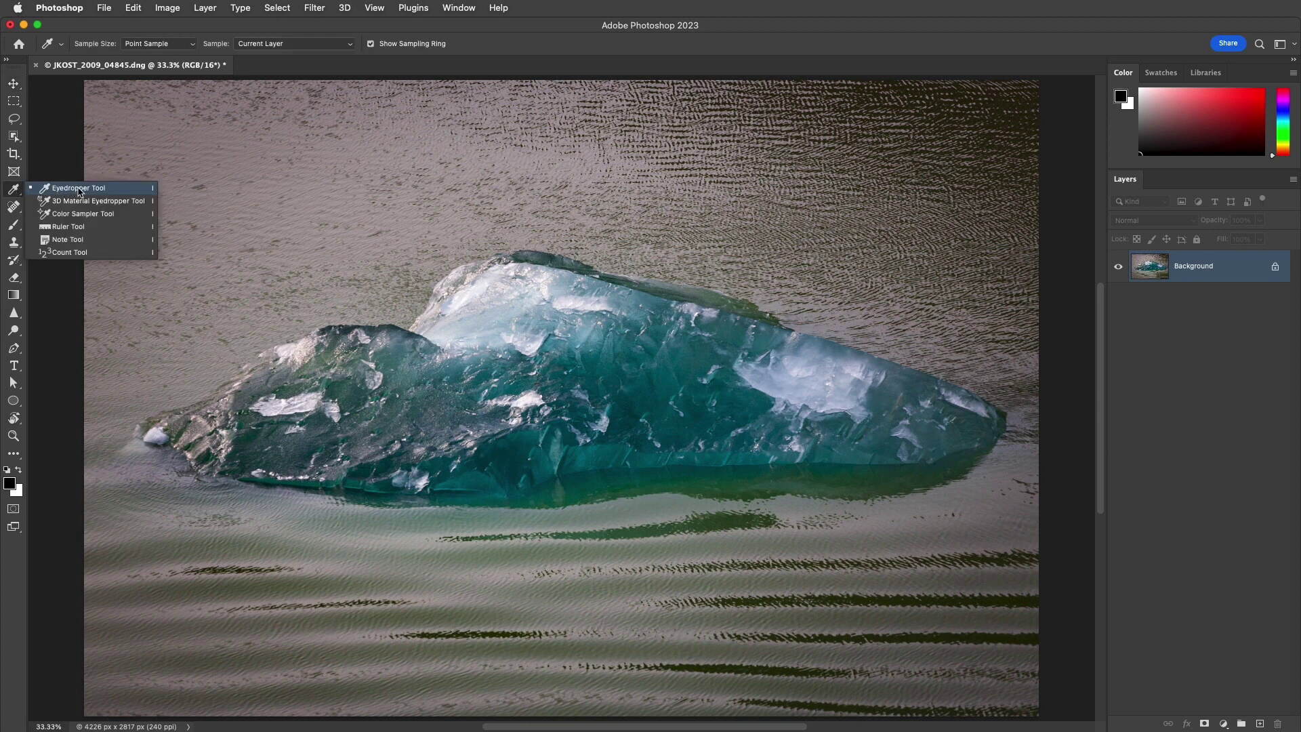
click(79, 189)
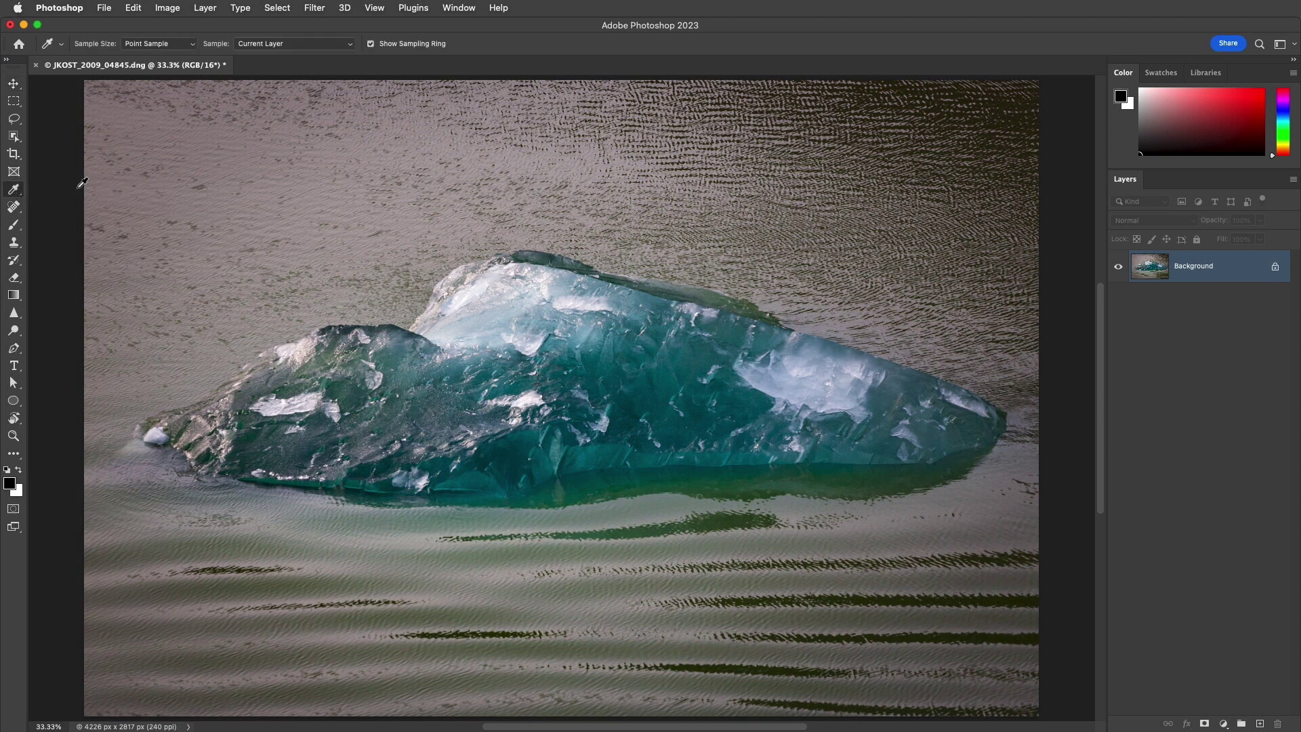
click(180, 45)
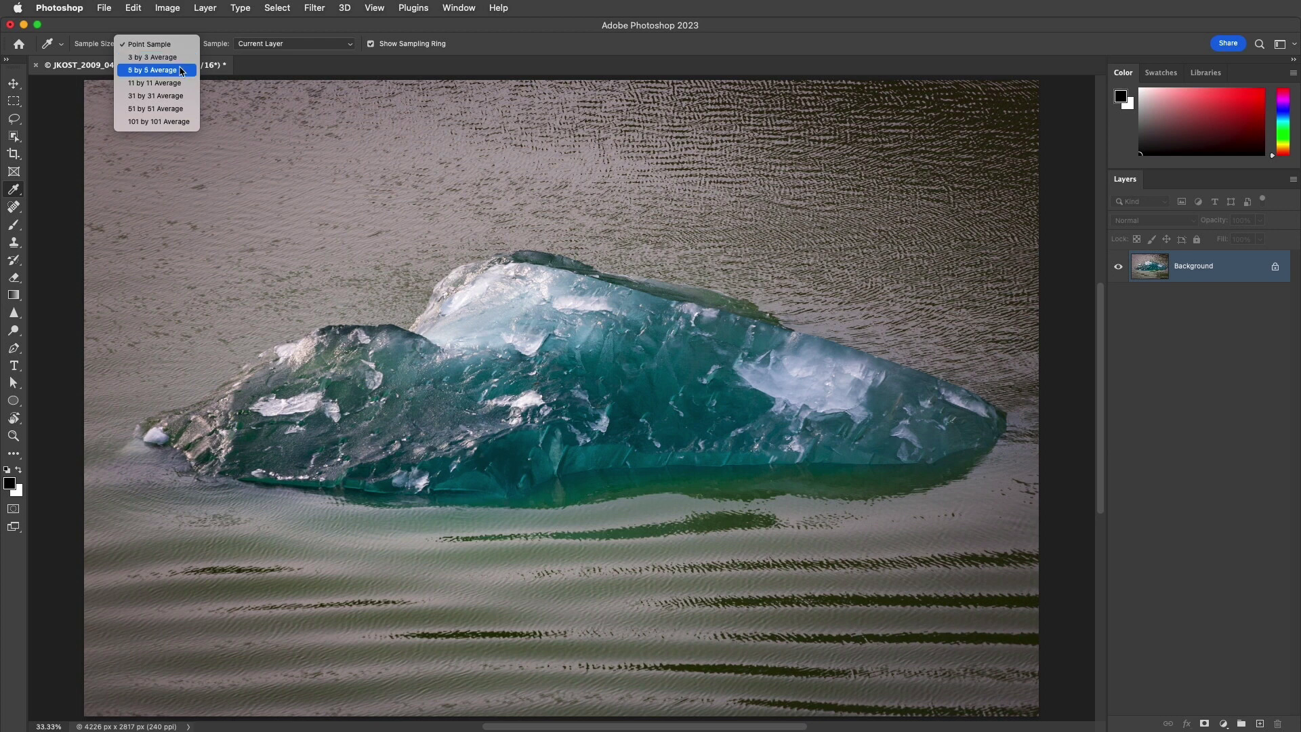
click(182, 70)
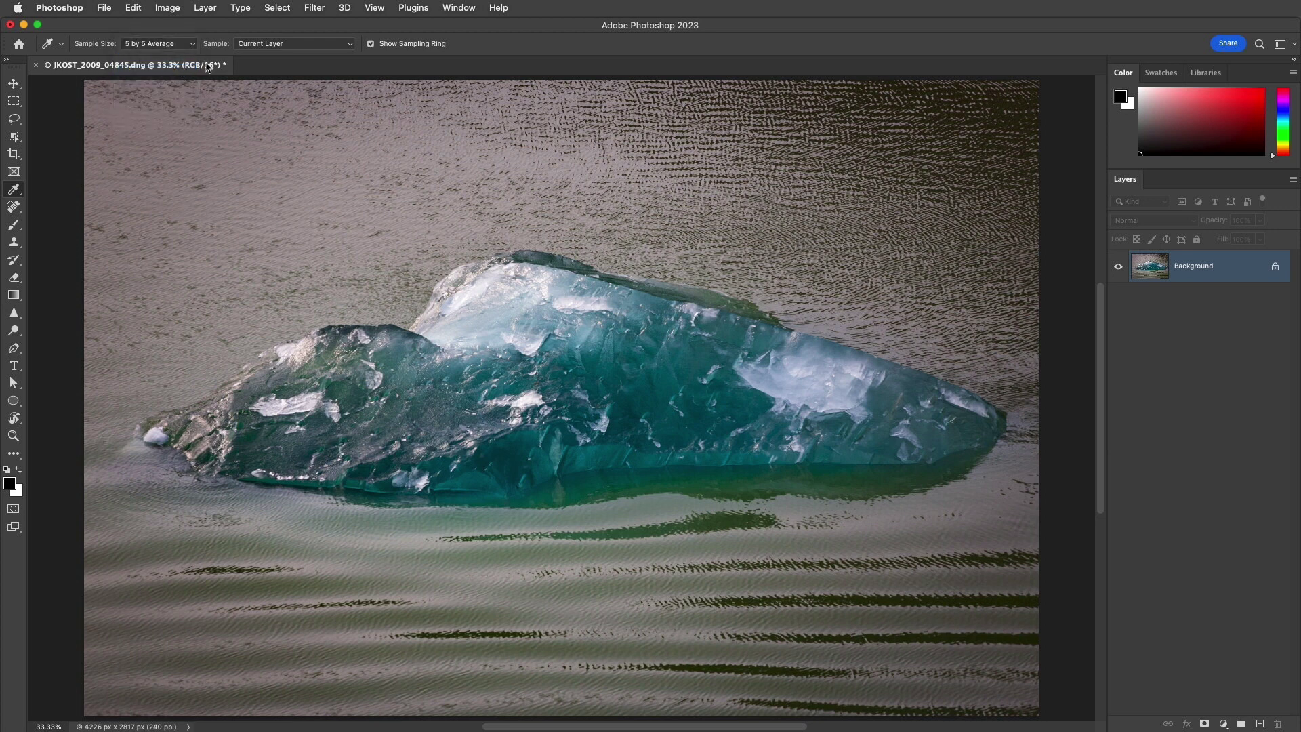
click(332, 45)
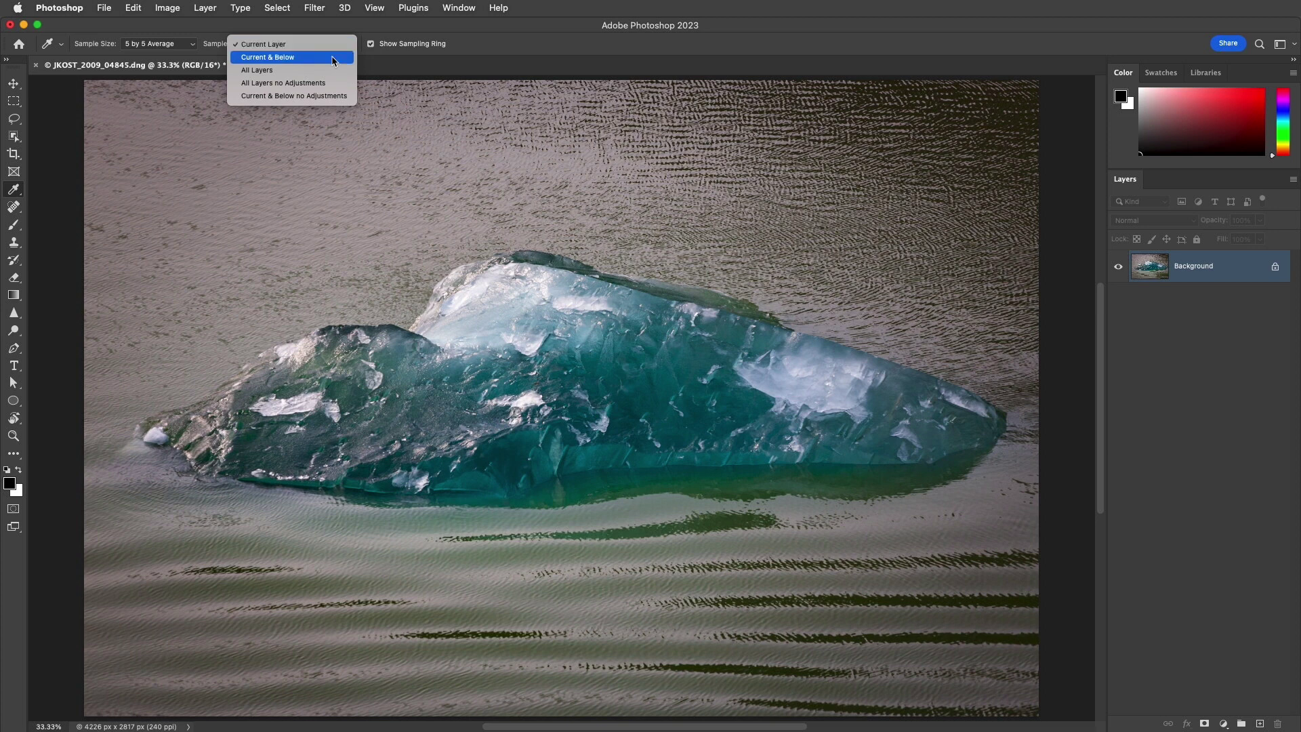
click(333, 45)
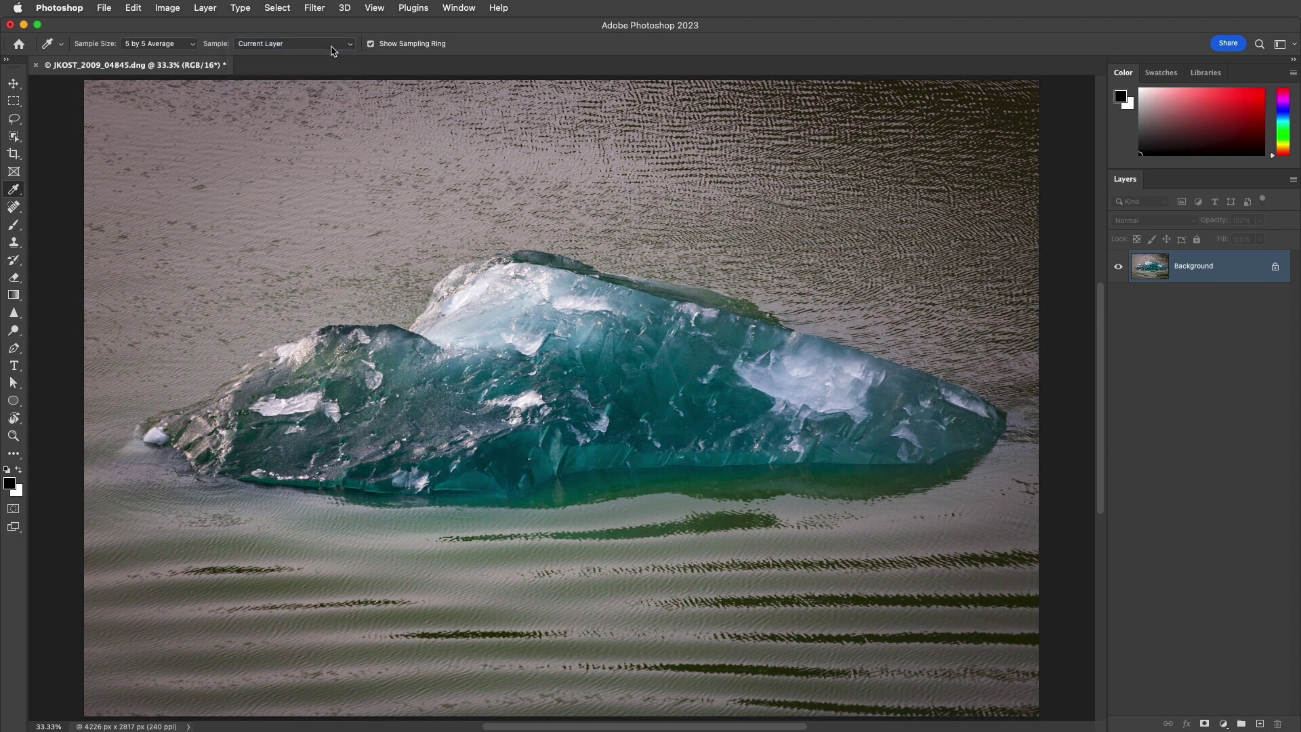
Sample a teal from the iceberg as foreground, toggling Show Sampling Ring off and back on
click(482, 358)
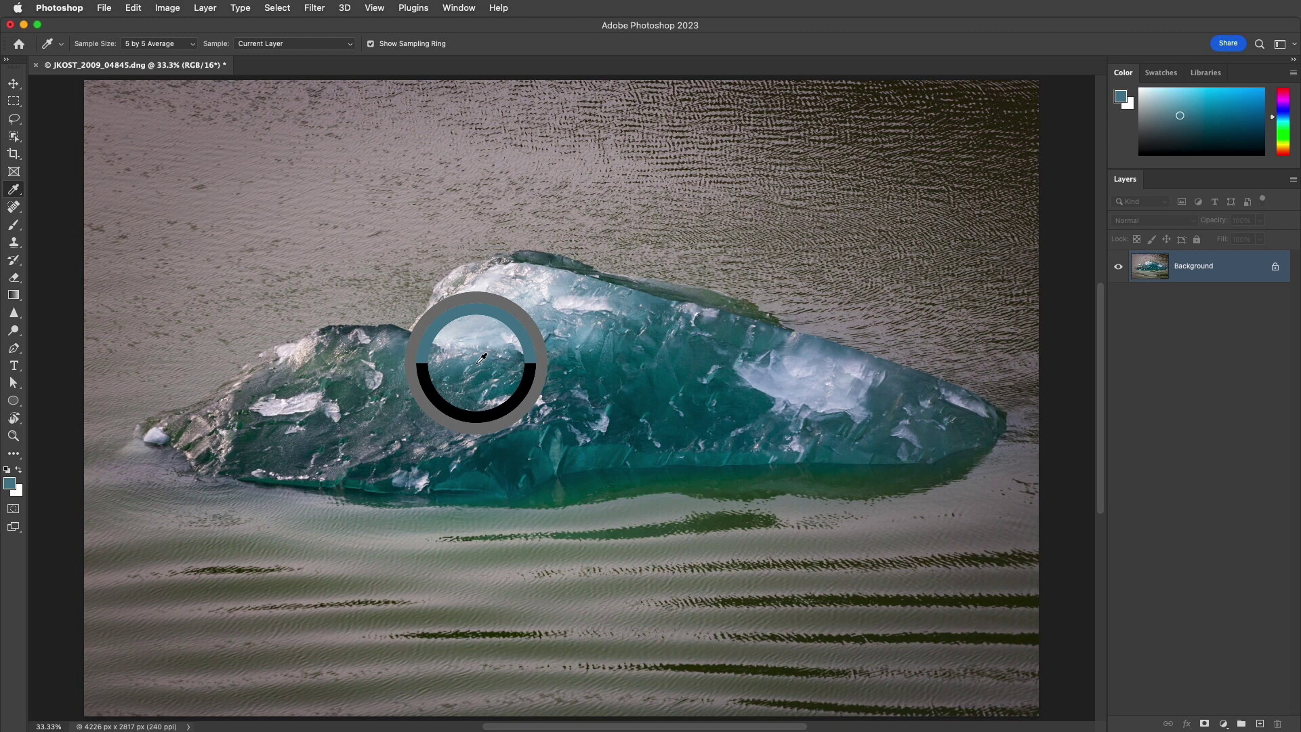
drag(482, 357, 482, 358)
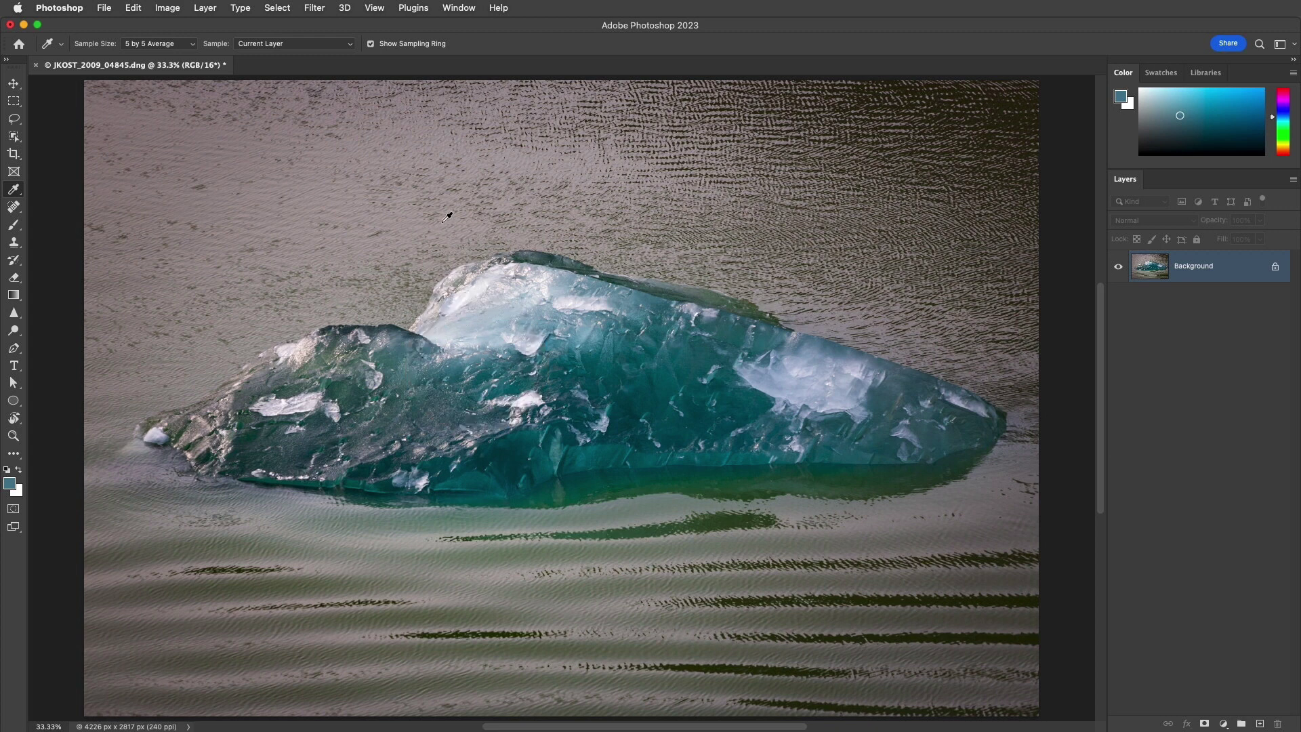
click(399, 46)
click(400, 46)
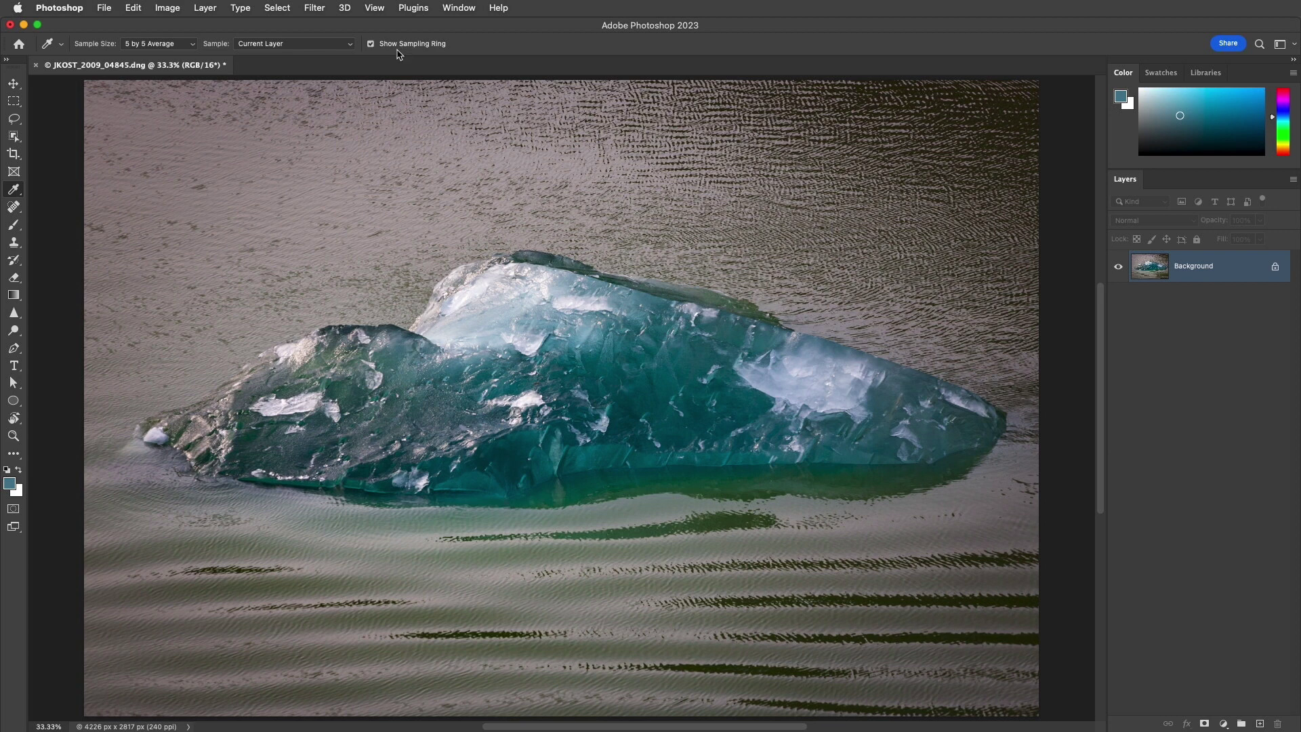
Open the foreground Color Picker and try the R, L and H field modes
click(10, 483)
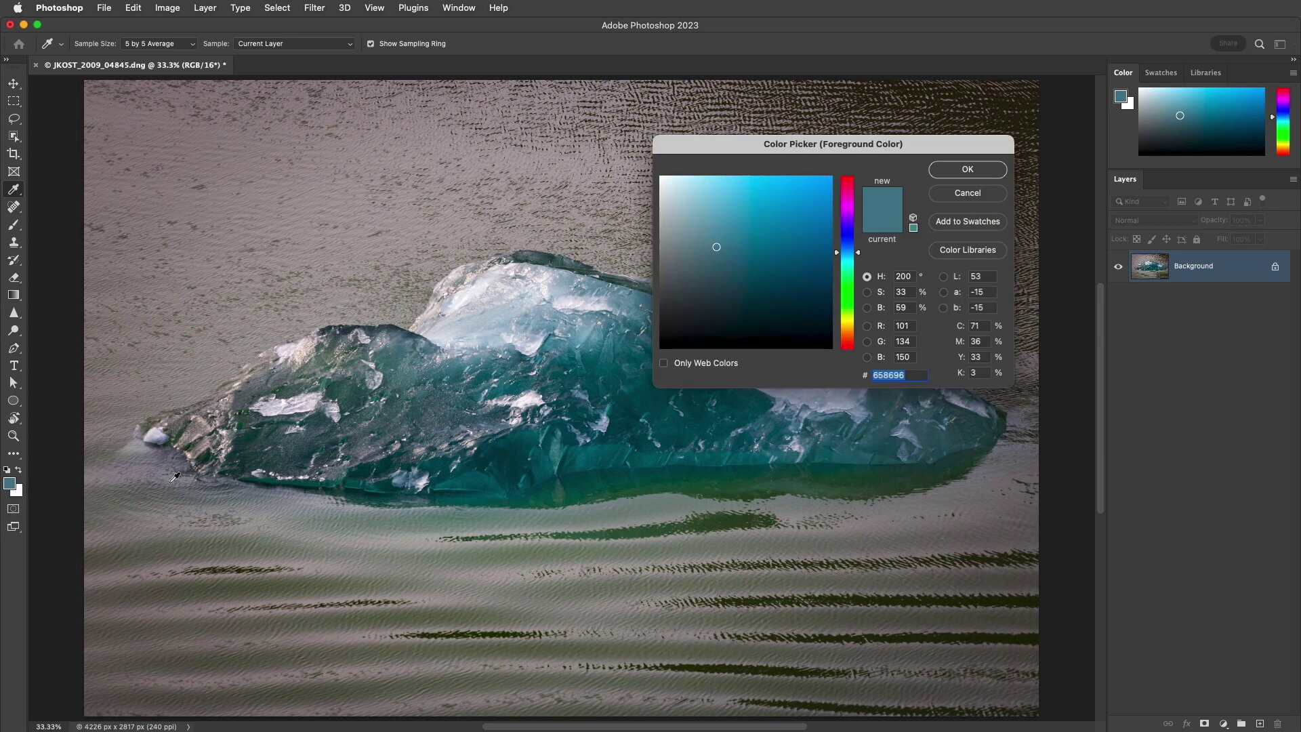
click(869, 328)
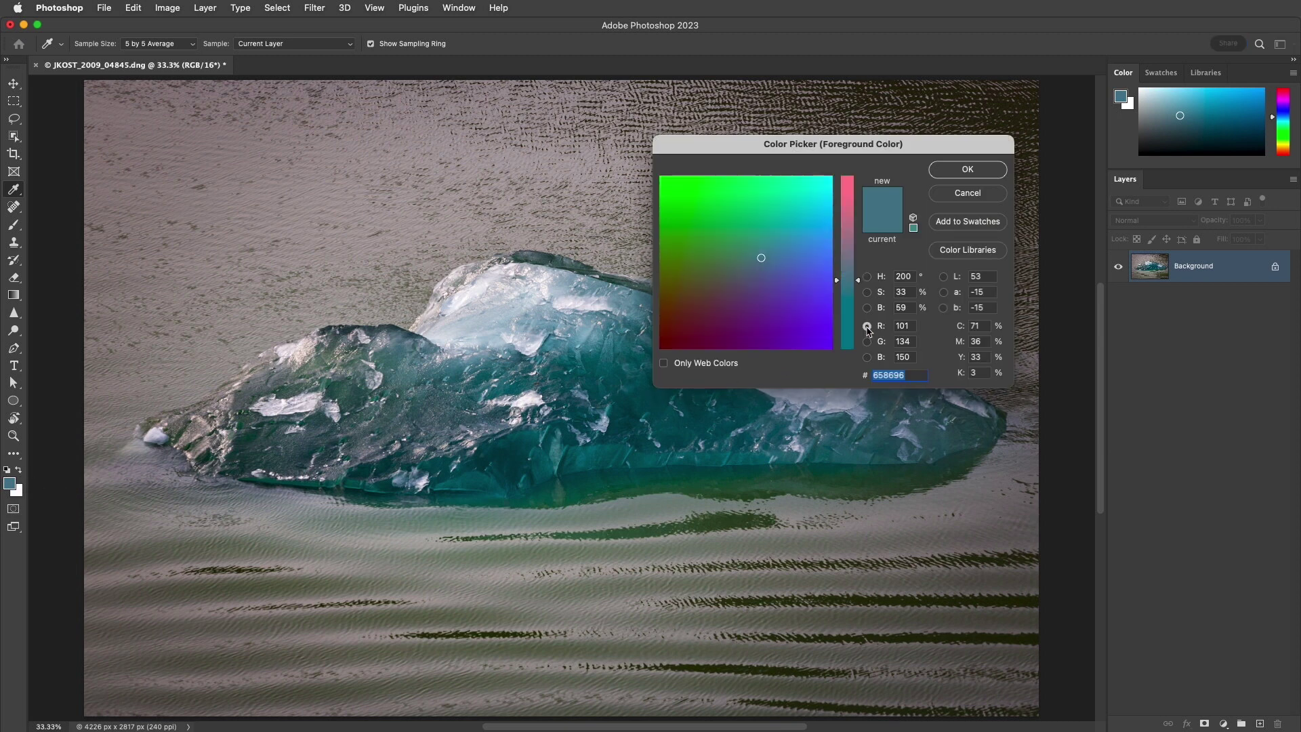
click(944, 277)
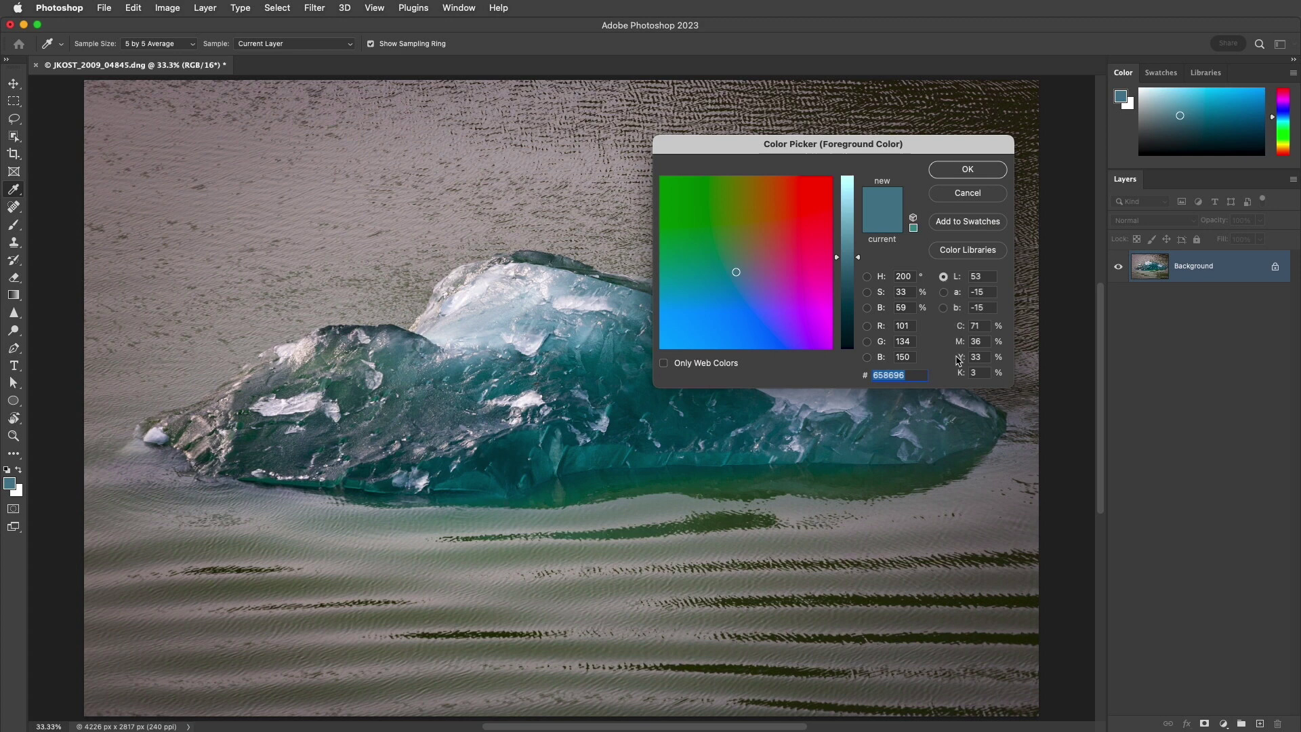
click(867, 277)
Shift the new colour from teal to a bright purple, 8b0adc
click(756, 238)
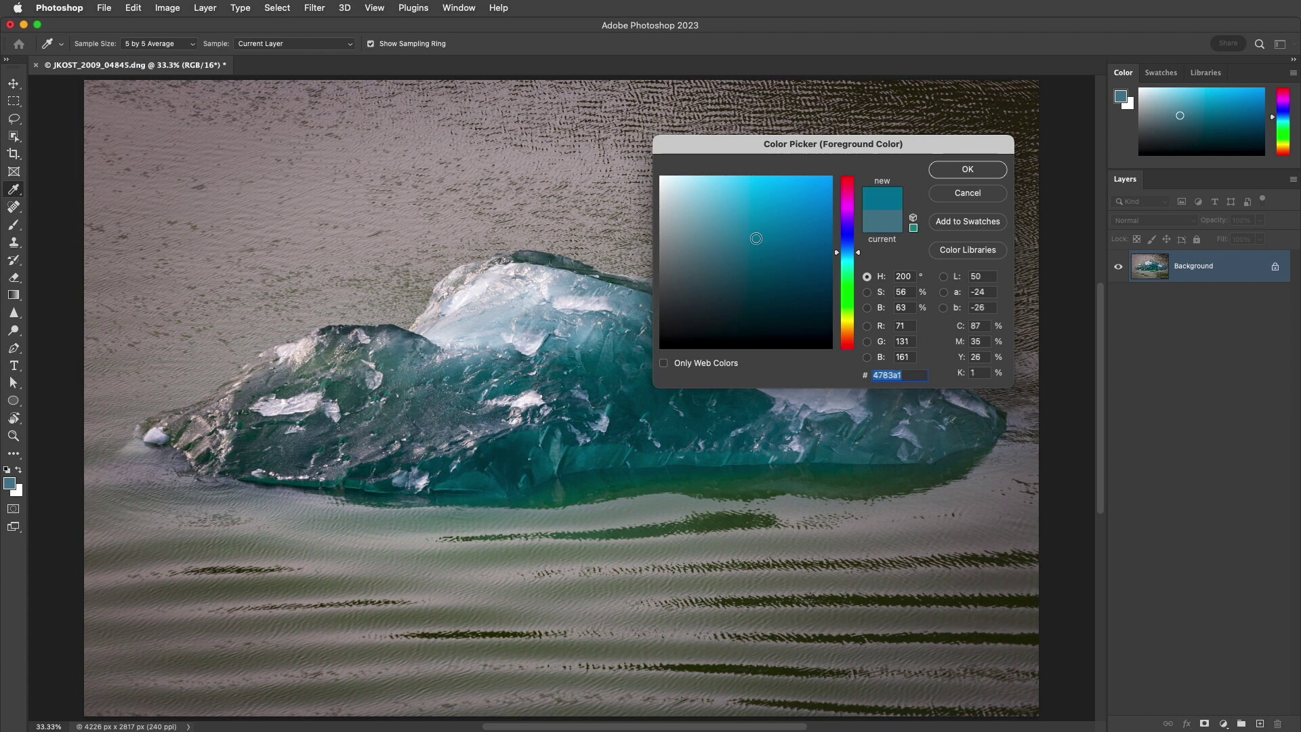
mouse_move(757, 238)
mouse_down()
mouse_move(757, 281)
mouse_move(781, 279)
mouse_move(773, 261)
mouse_move(748, 268)
mouse_move(762, 275)
mouse_up()
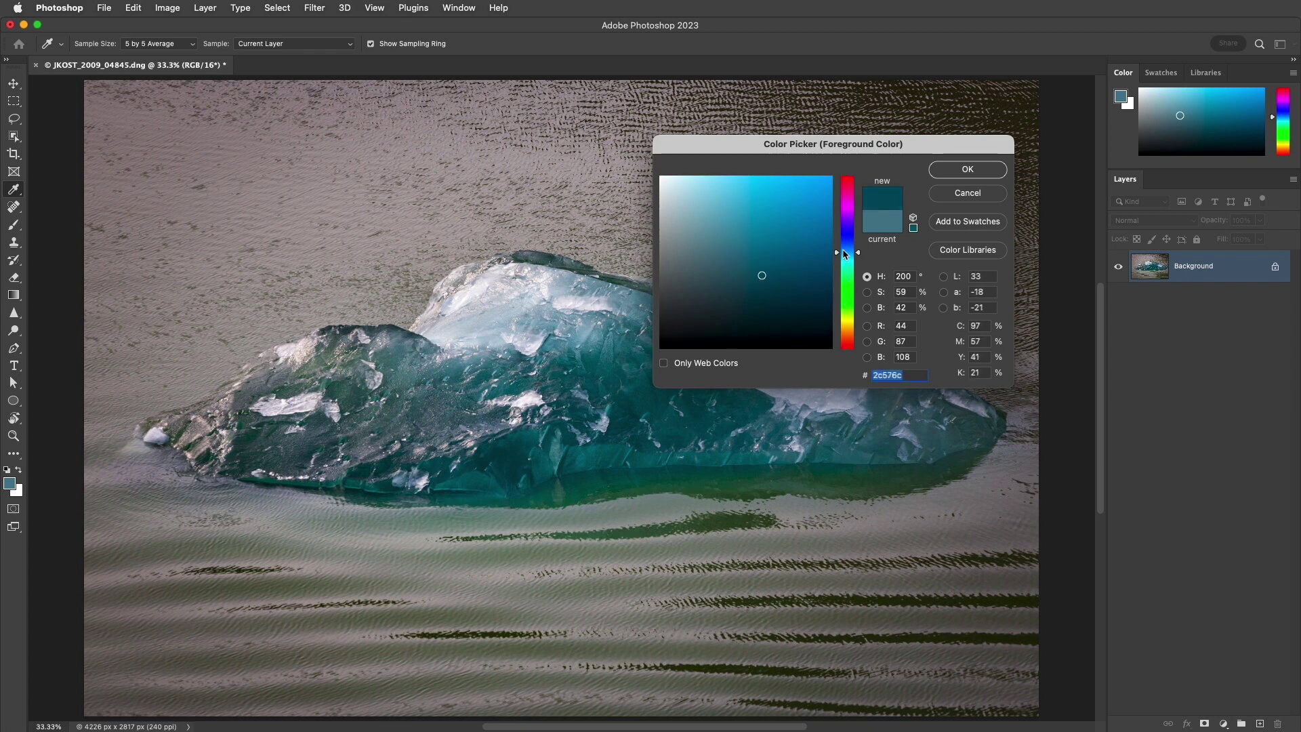
drag(844, 253, 846, 219)
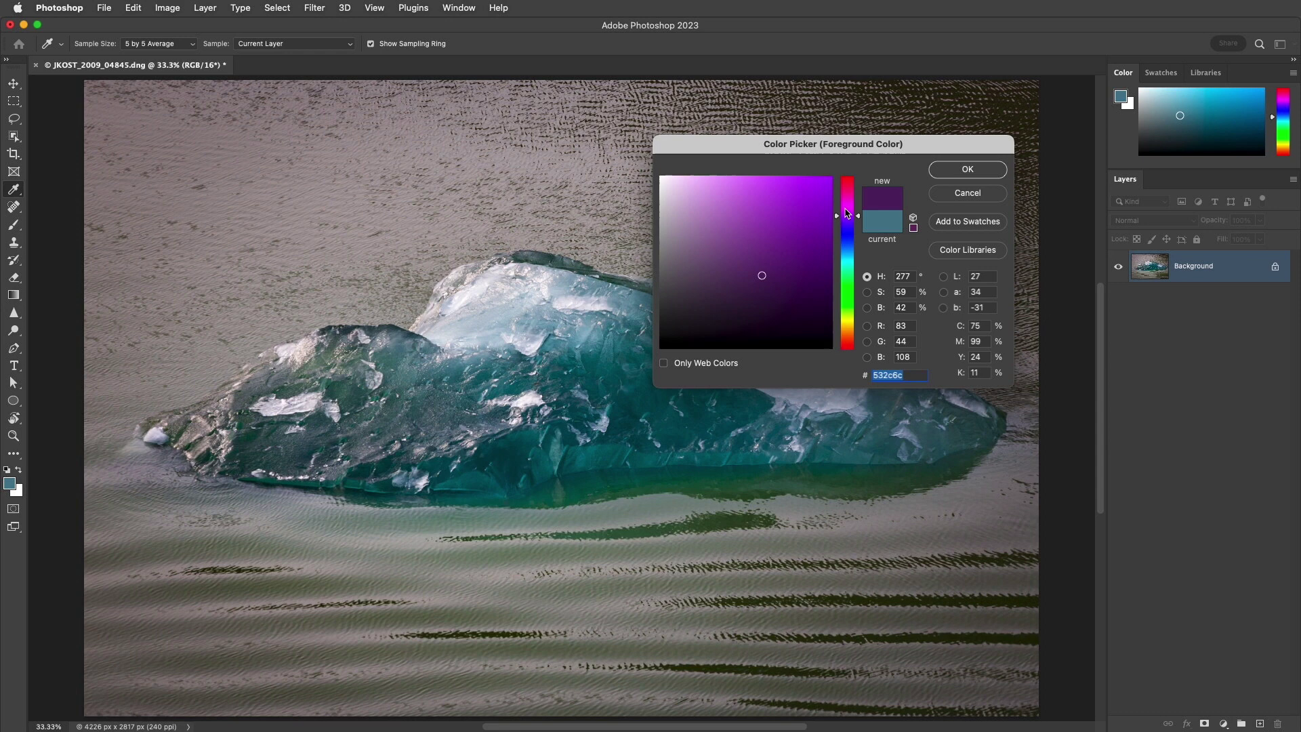
click(824, 199)
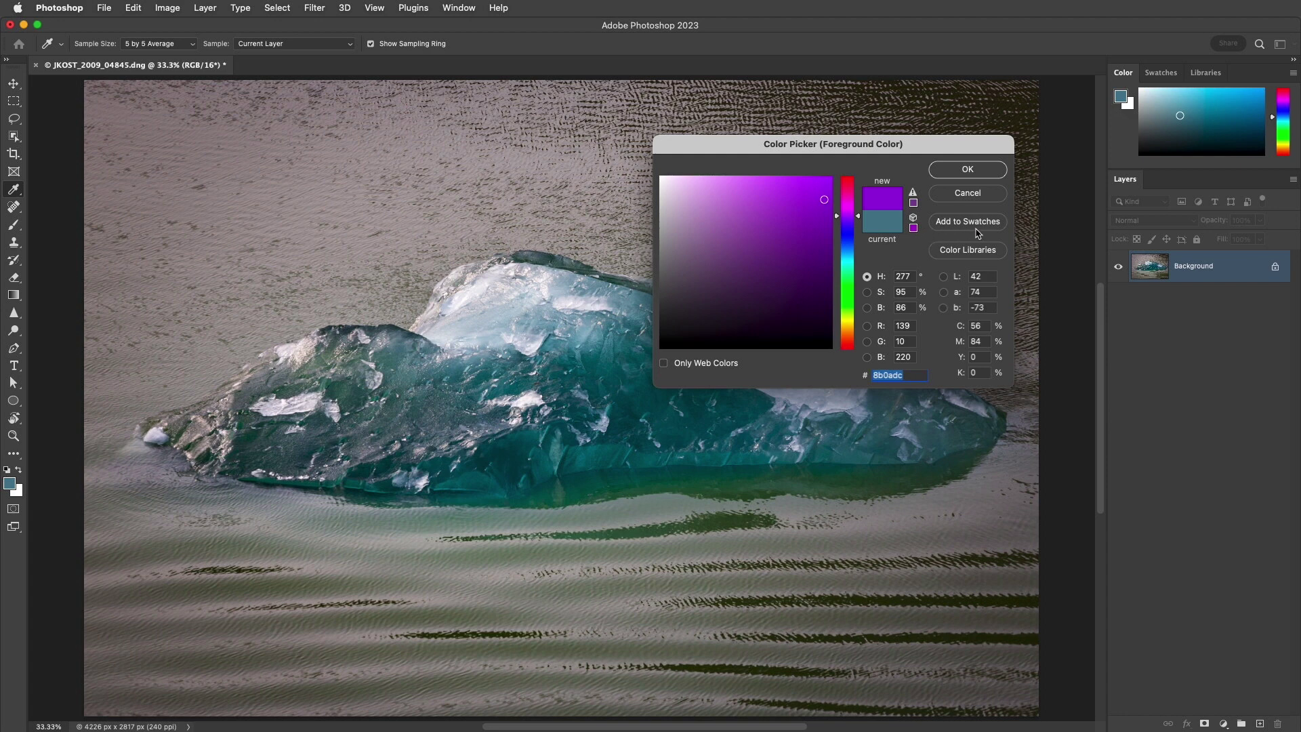
Visit Color Libraries, return to the picker, and toggle Only Web Colors on and off
click(968, 251)
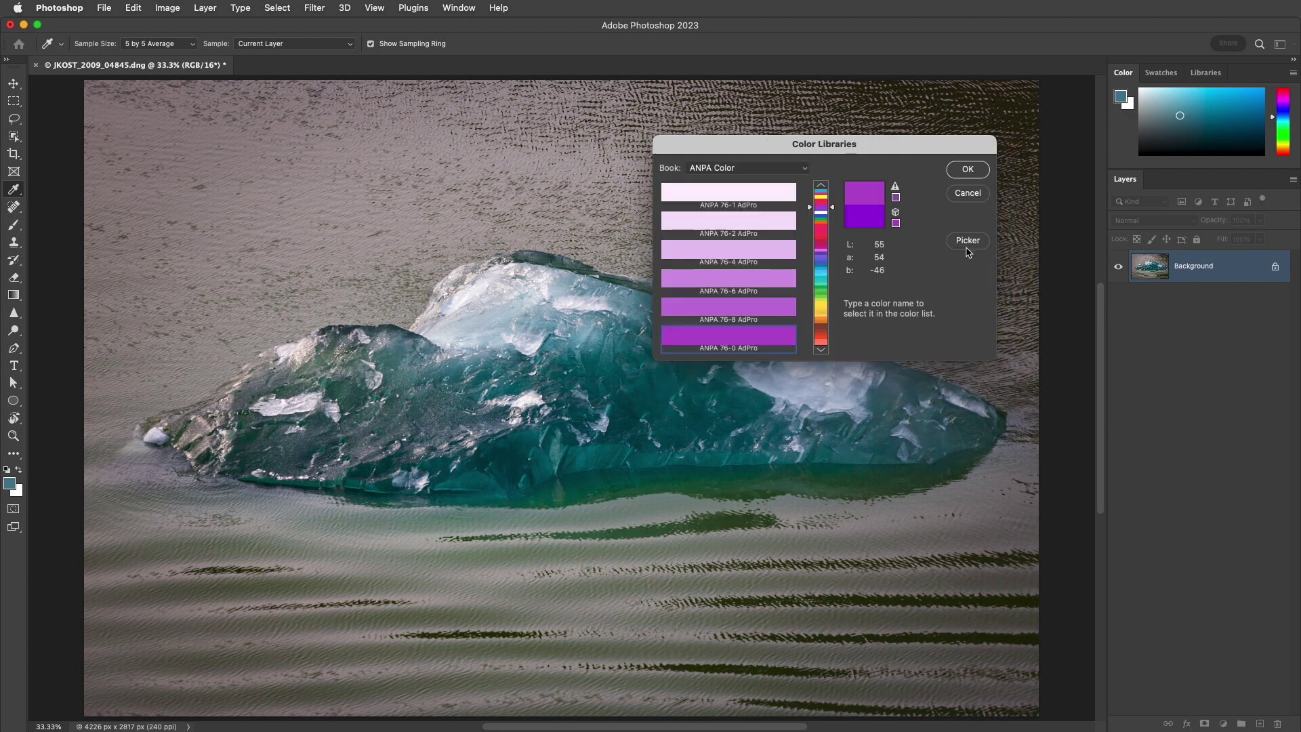
click(969, 242)
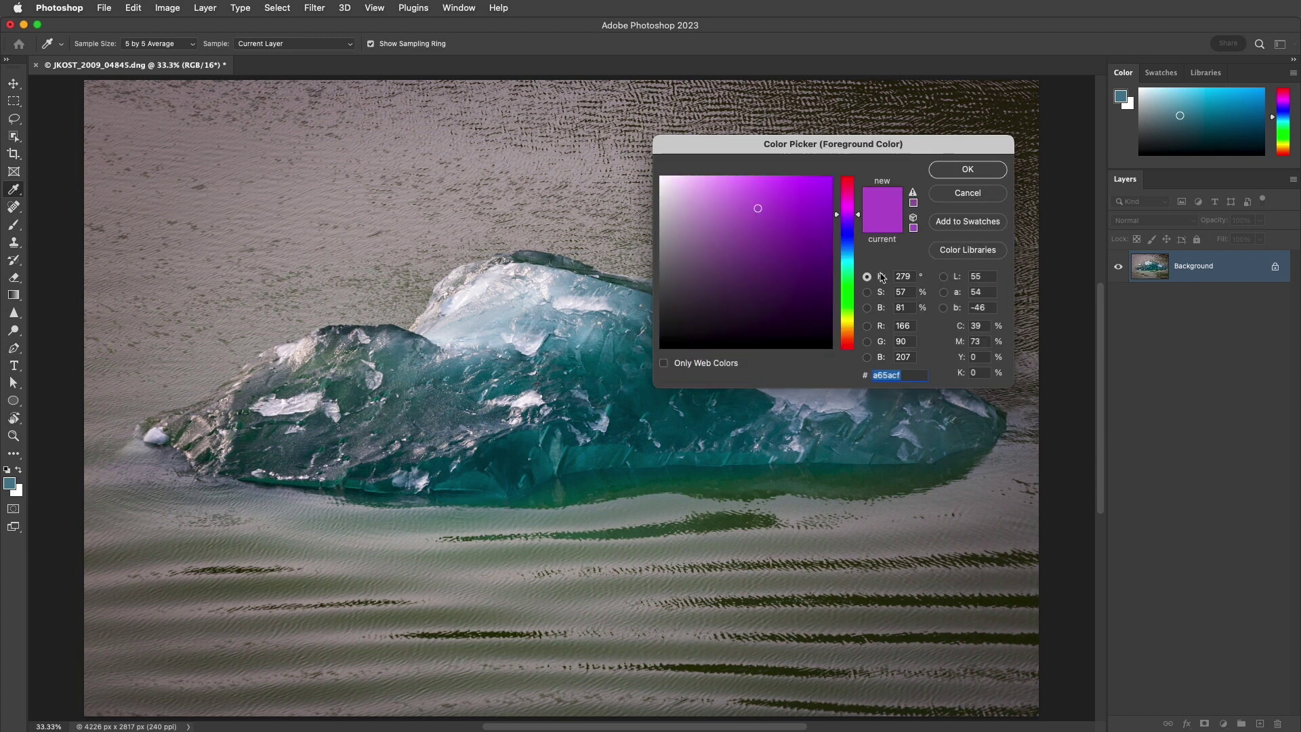
click(665, 364)
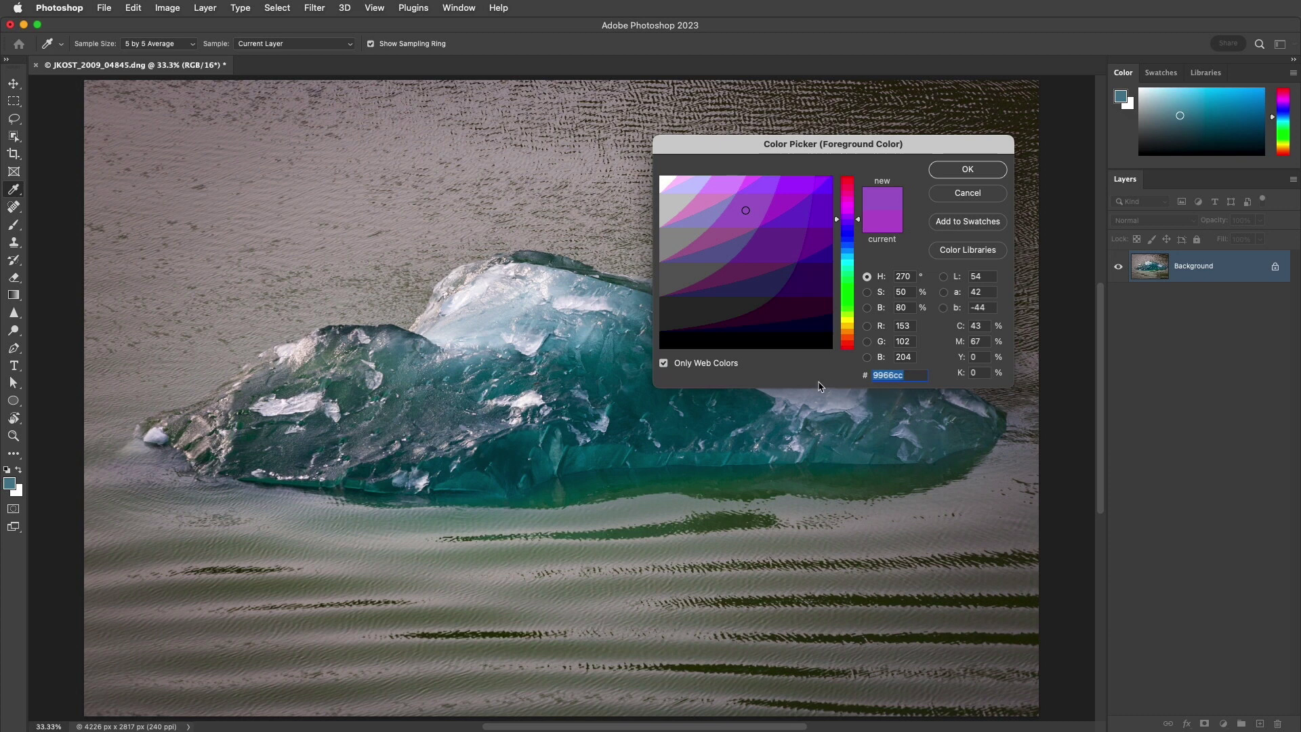
click(685, 368)
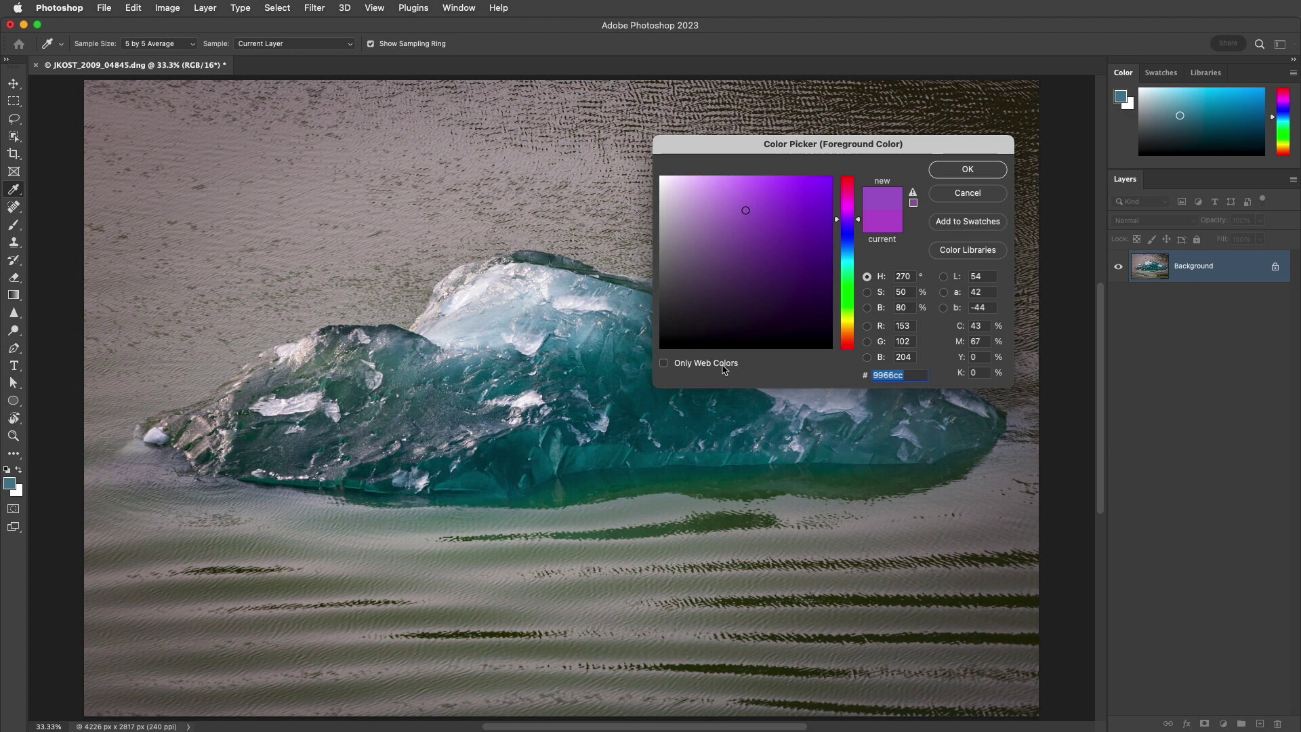
Sample a dark teal, 345863, from the iceberg and confirm it as foreground
click(587, 329)
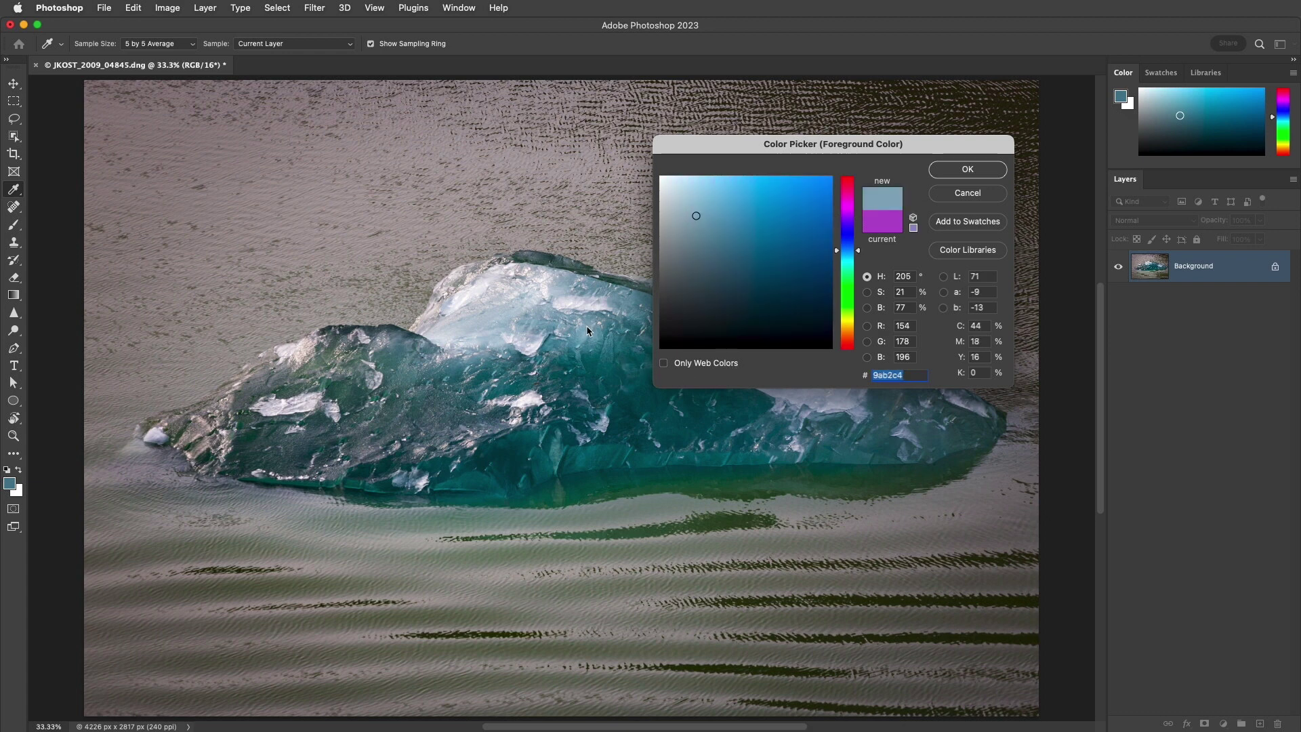
click(604, 358)
click(619, 388)
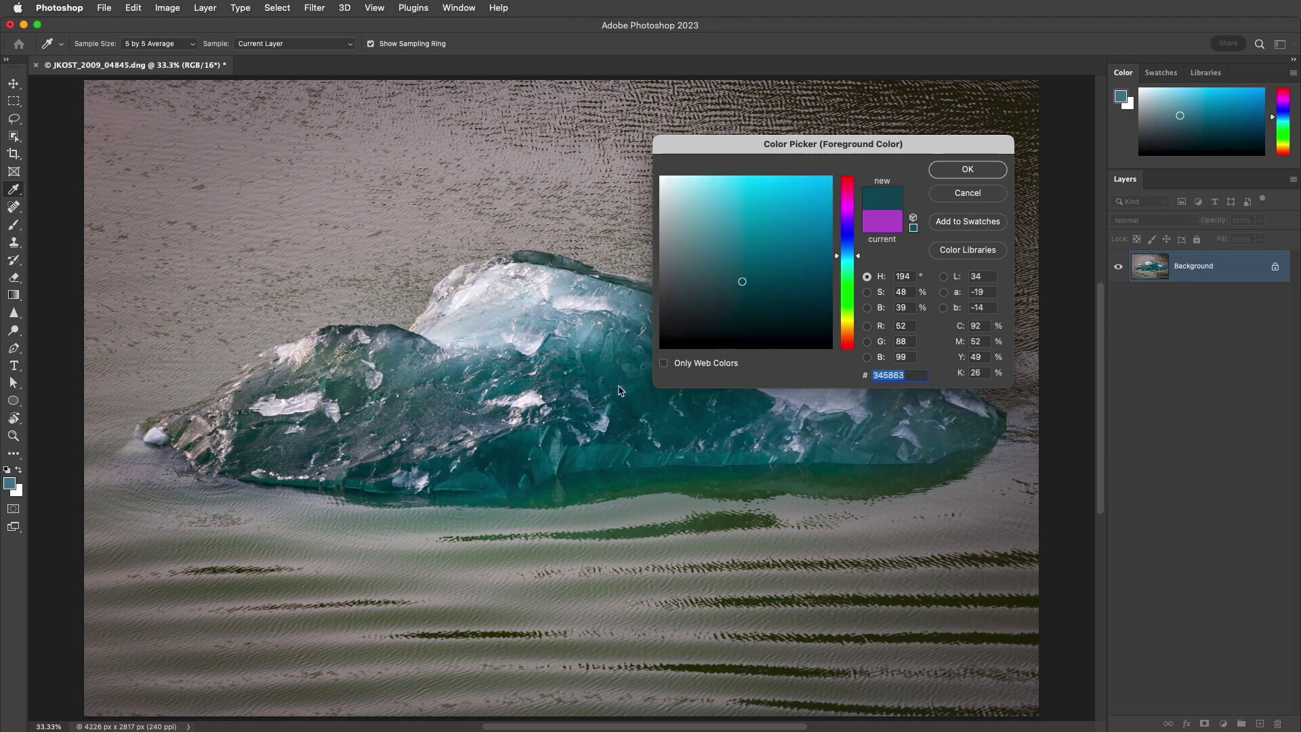
click(953, 171)
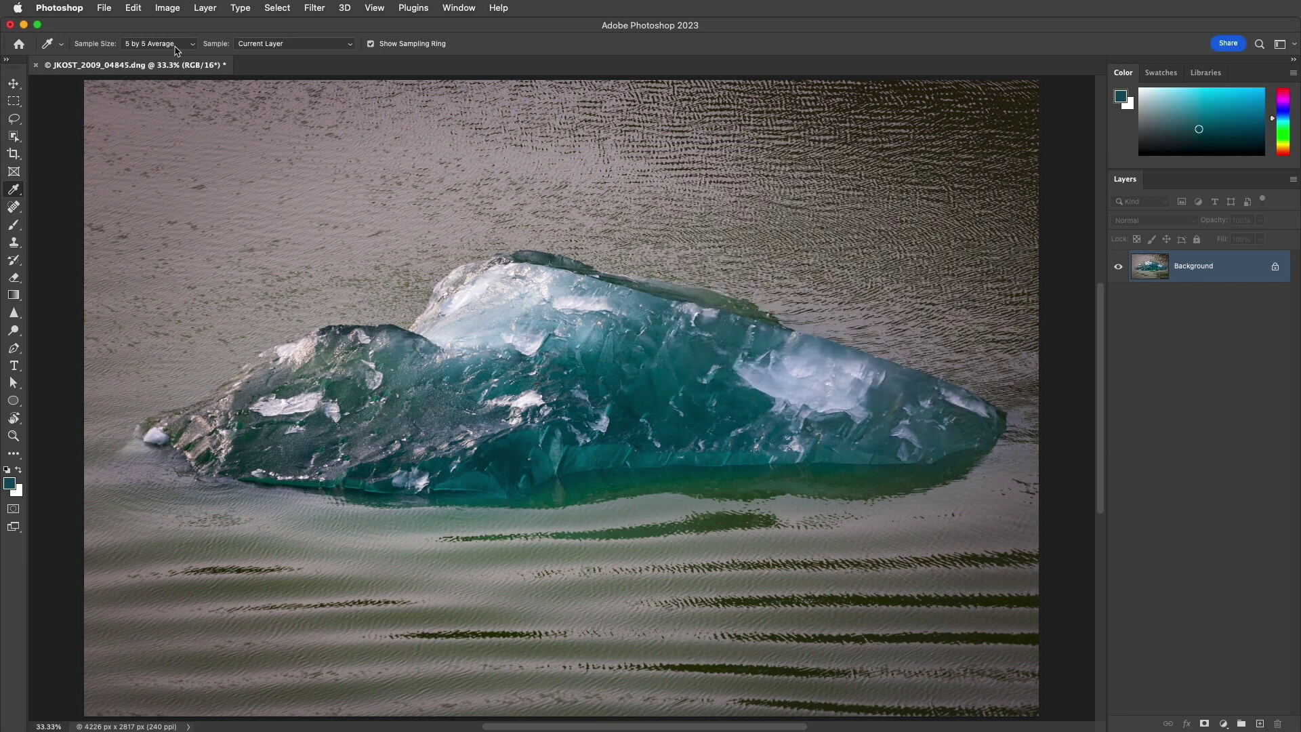
Assign shortcut K to Foreground Color Picker under Tools and save the shortcut set
click(136, 9)
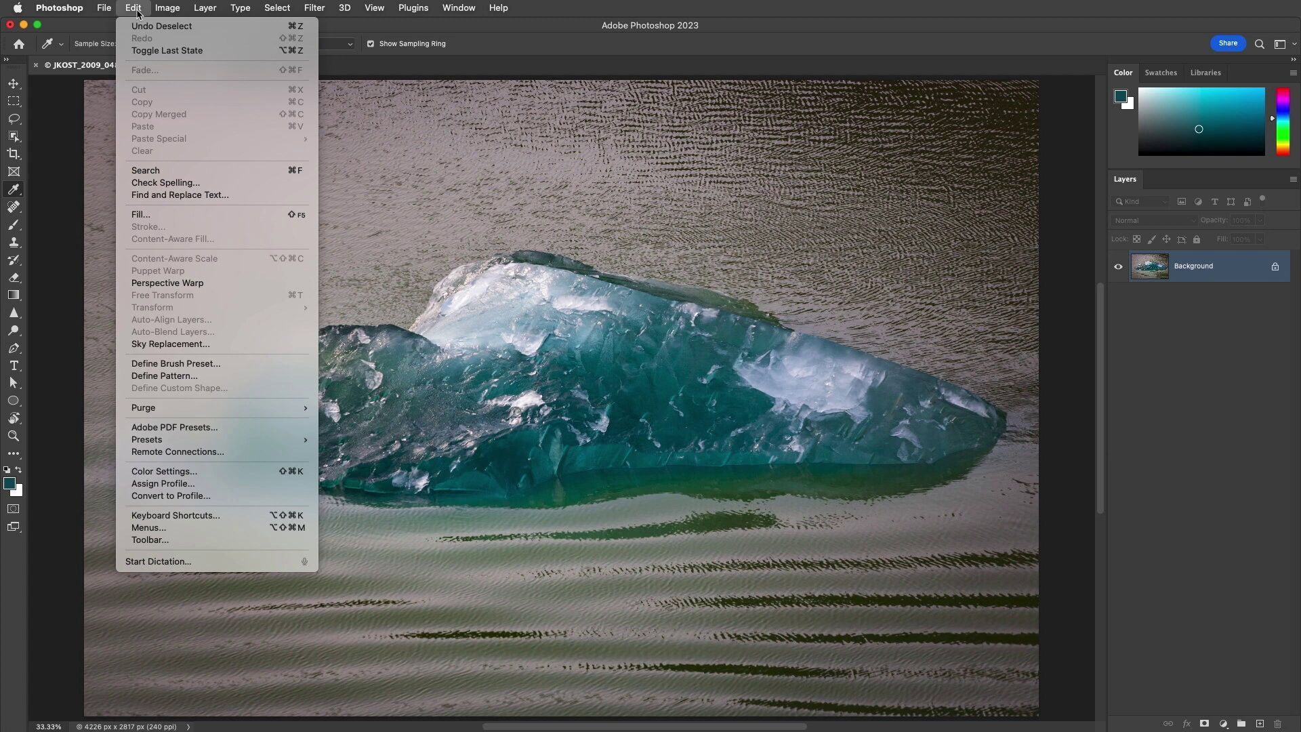
click(231, 516)
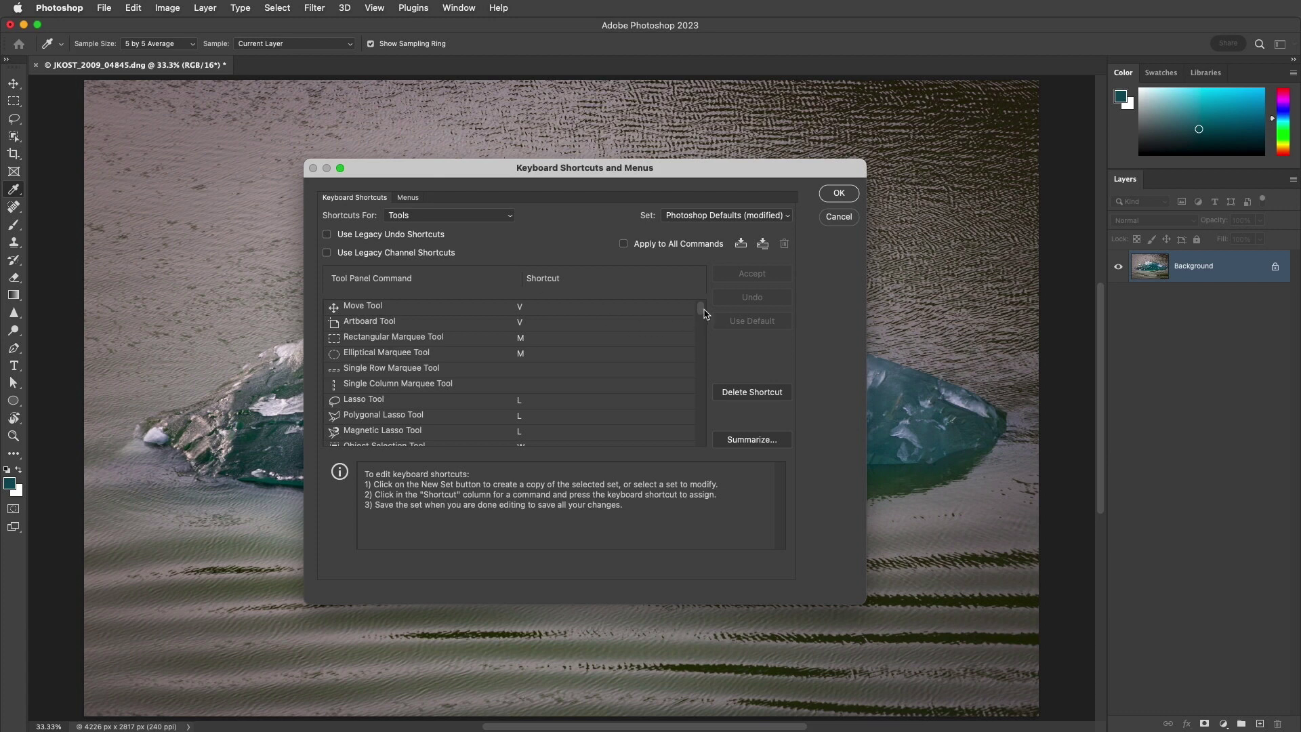
drag(701, 313, 702, 426)
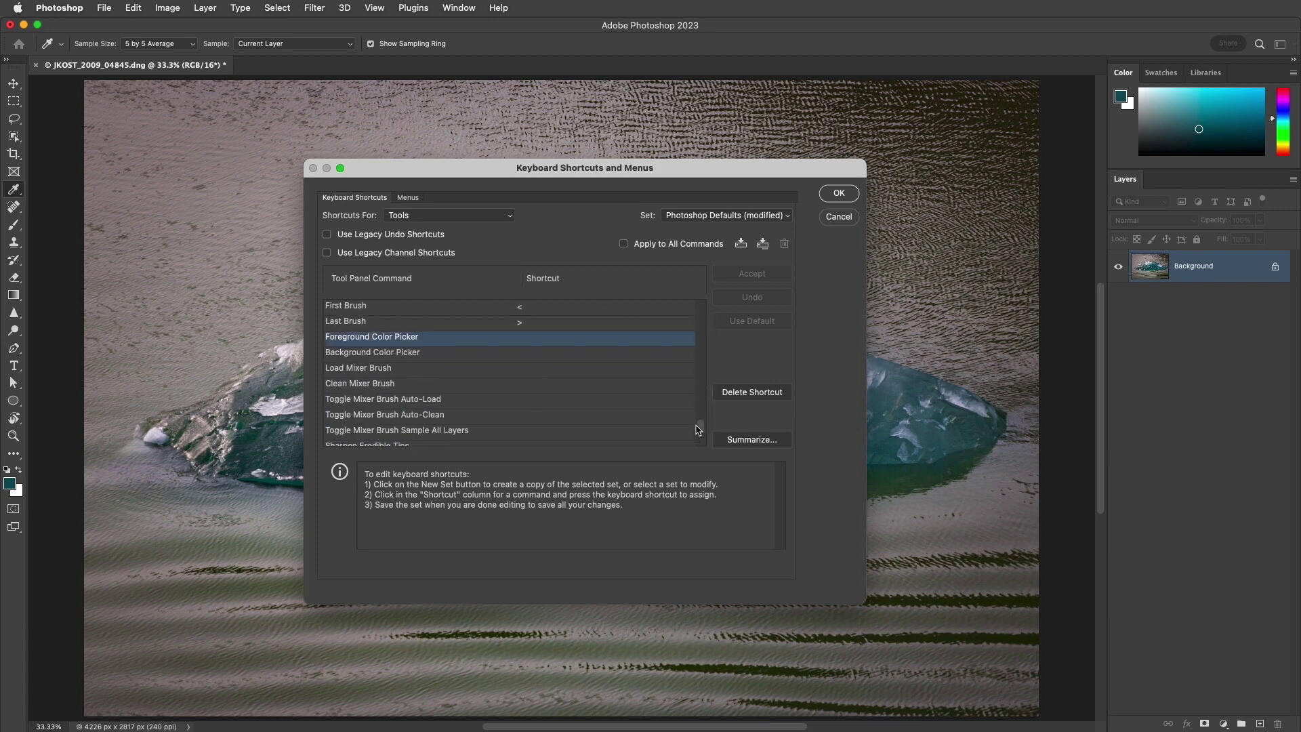
click(534, 339)
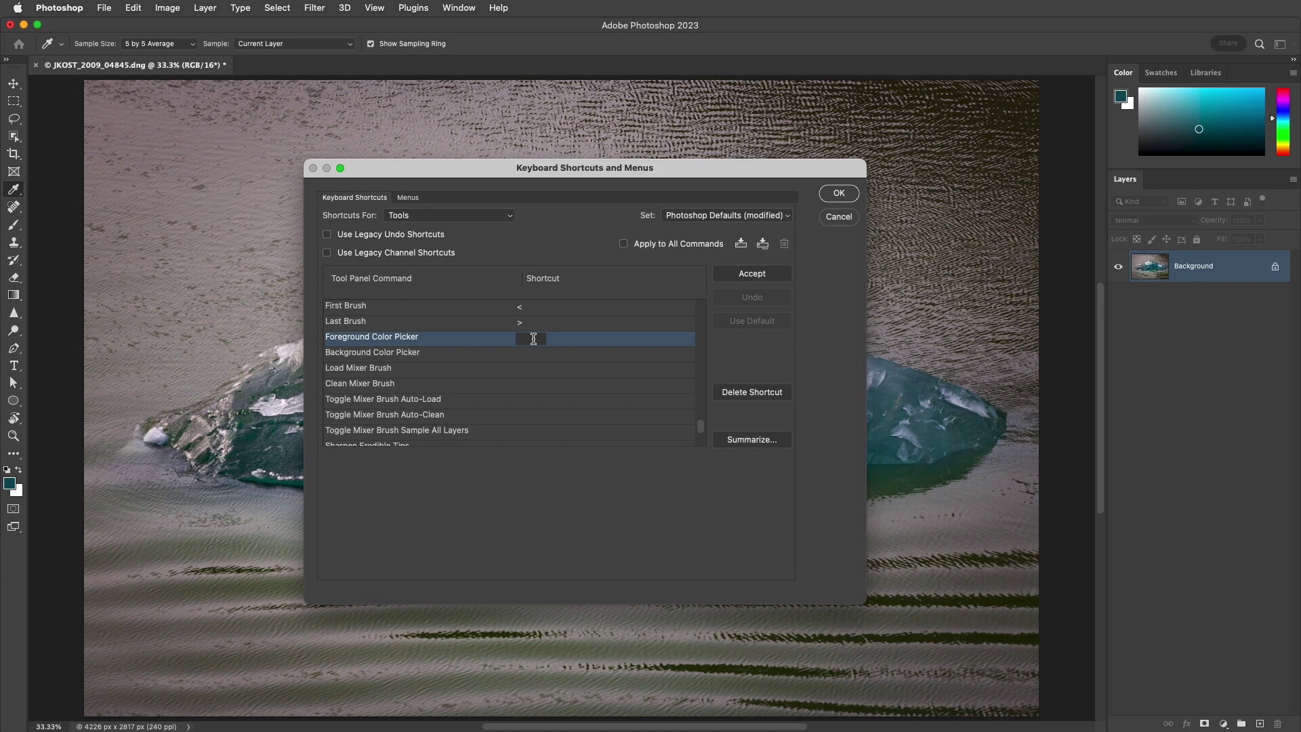
key(k)
click(833, 194)
click(834, 194)
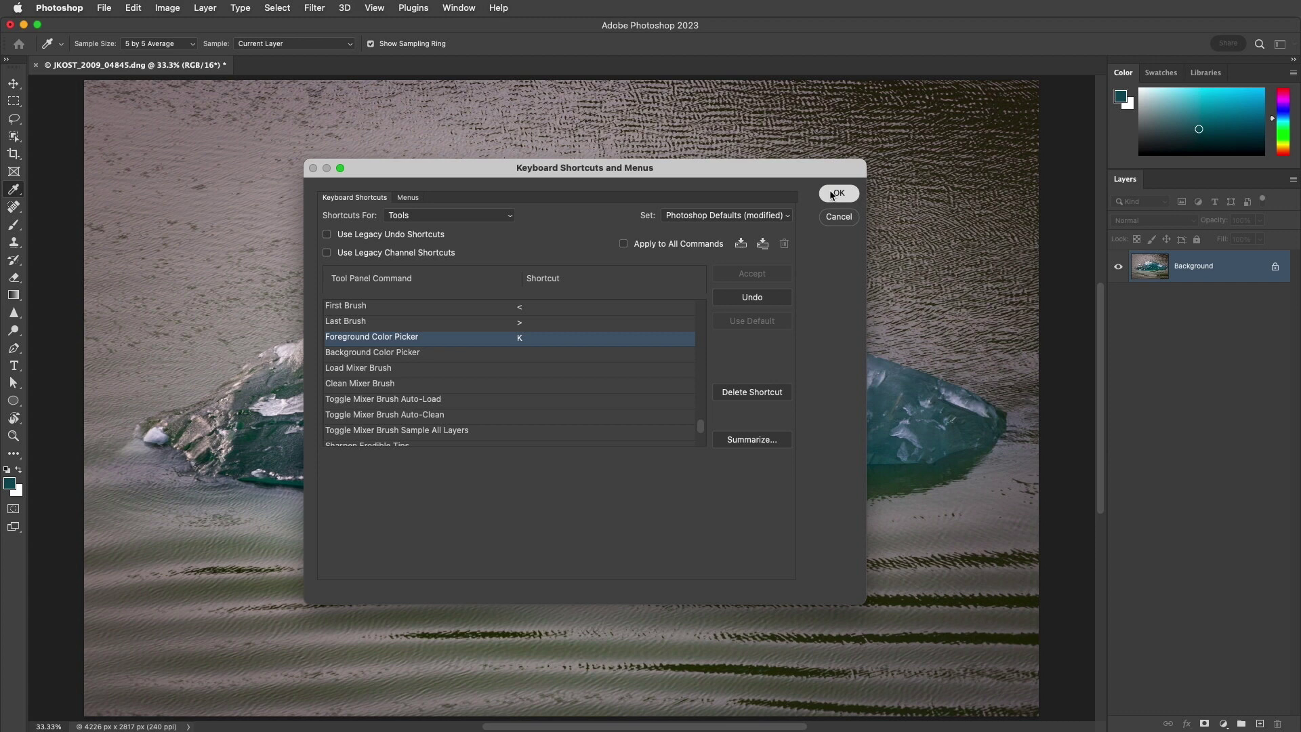
Open and close the picker with K, swap colours, then reset to black and white with D
key(k)
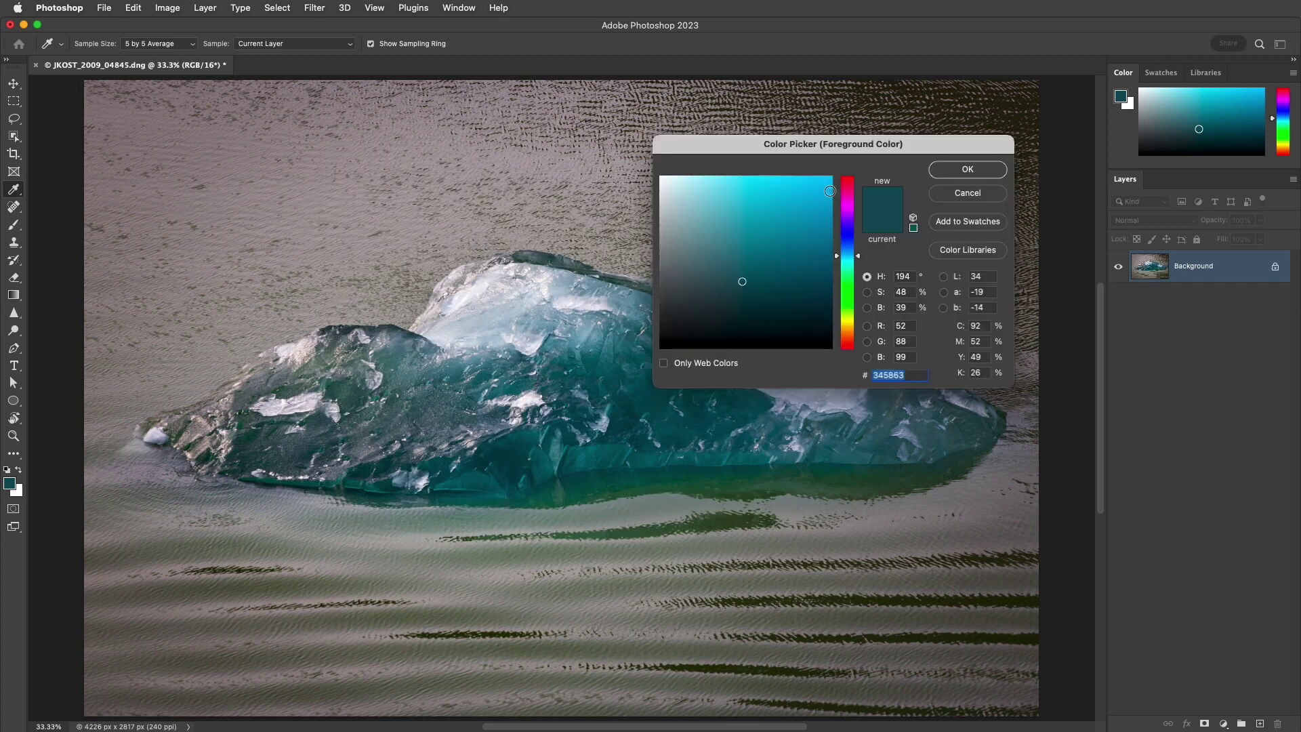
click(942, 166)
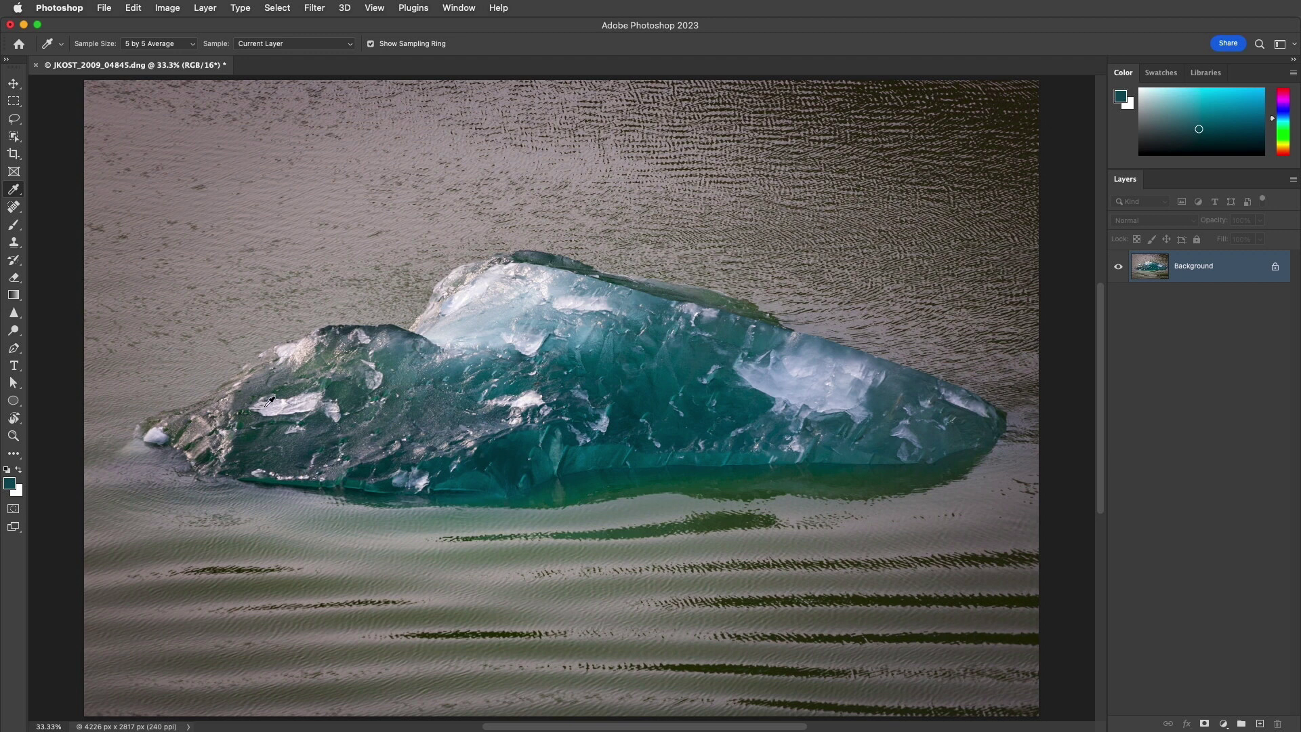
click(20, 472)
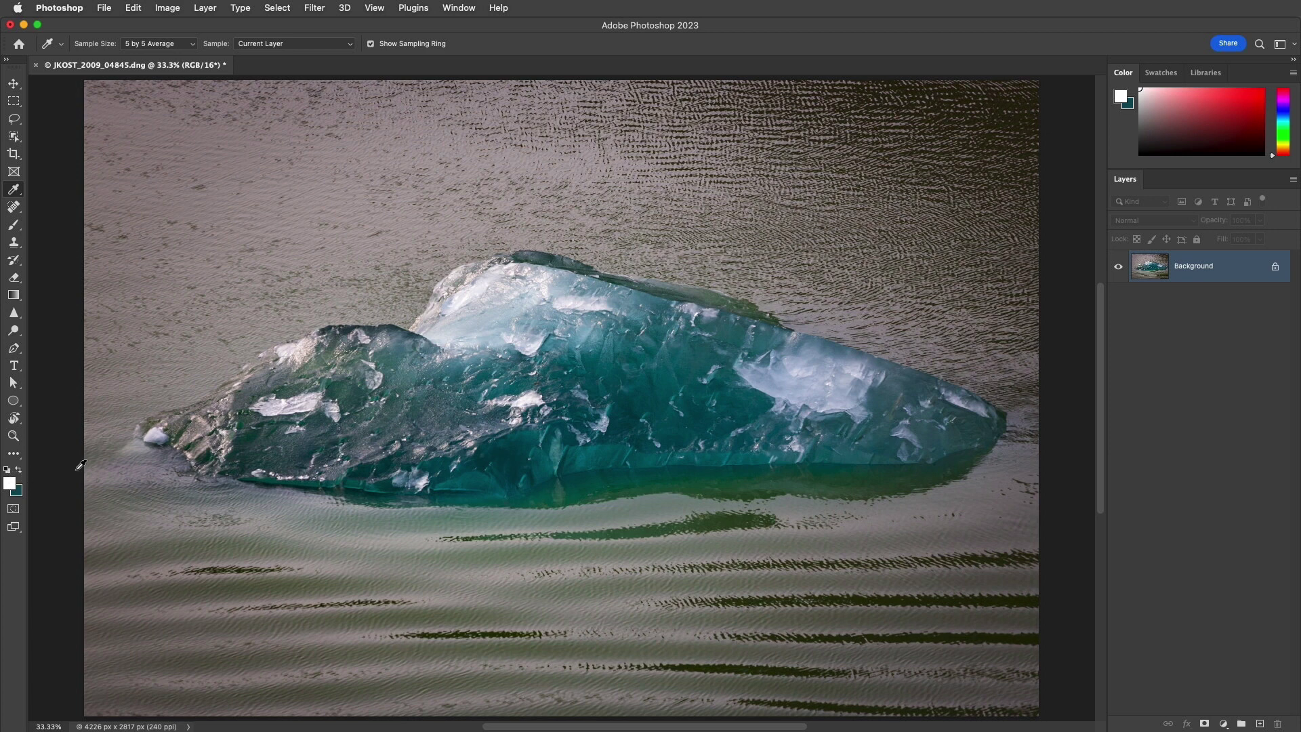
key(d)
Select the Type tool and keep black as its text colour in the Color Picker
click(15, 366)
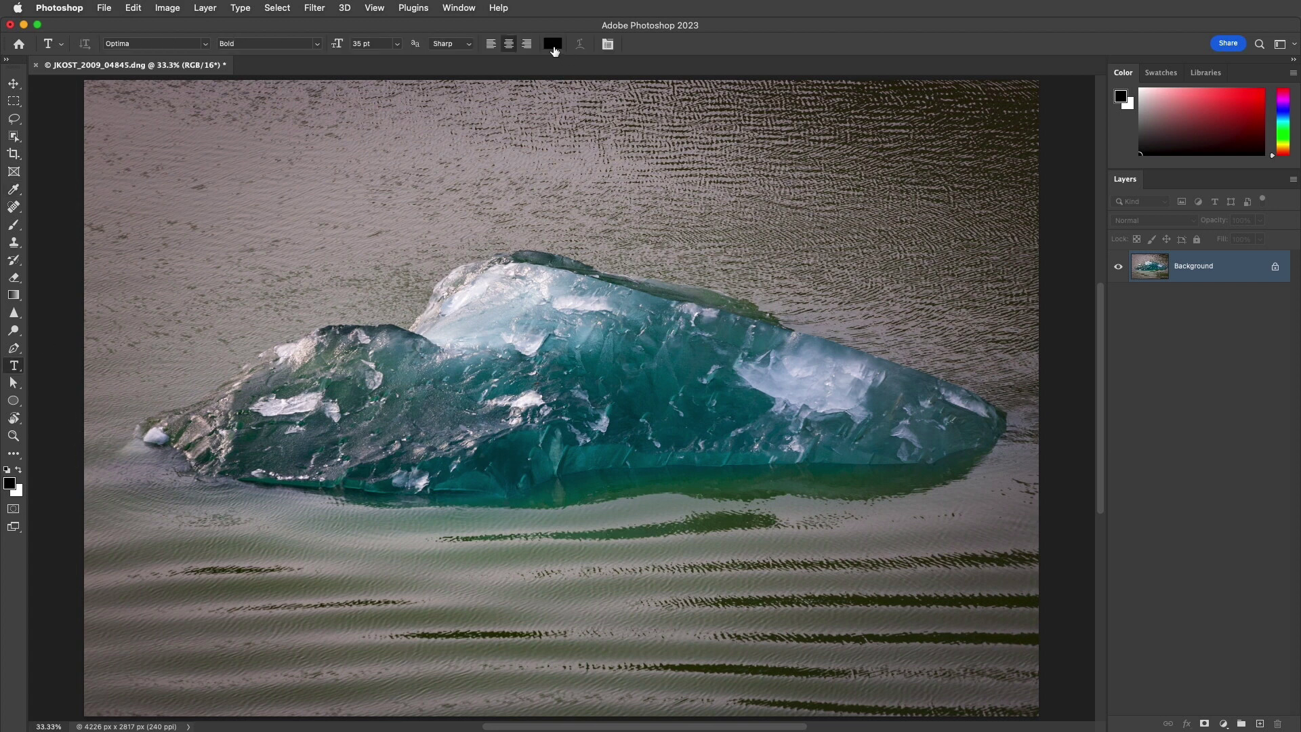
click(553, 44)
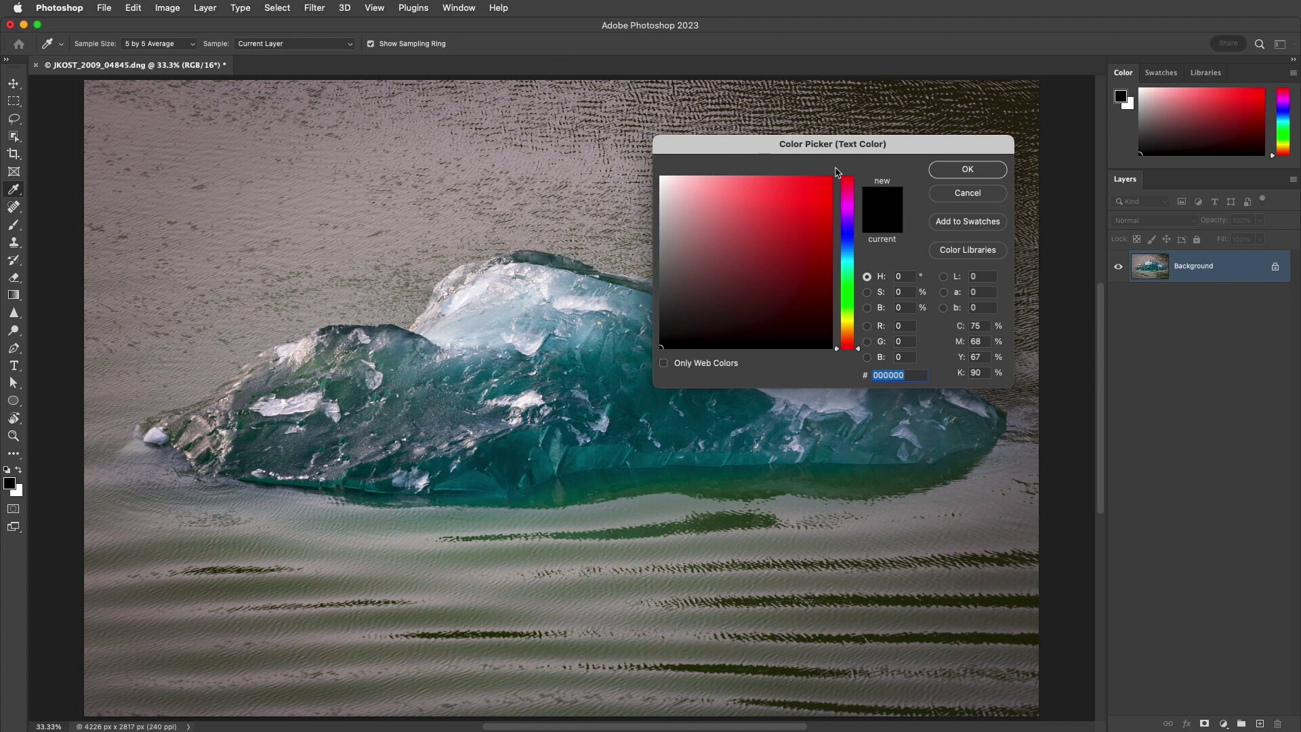
click(951, 169)
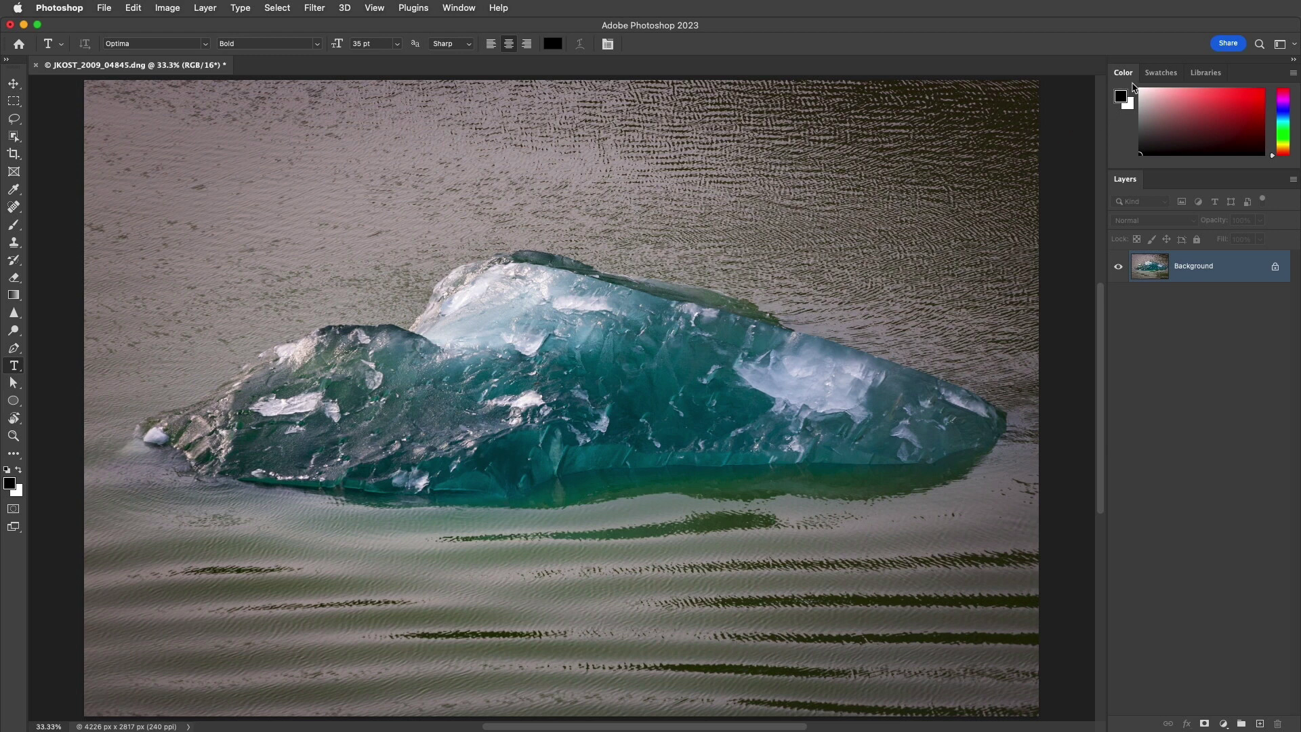
Enlarge the Color panel and switch it to the Color Wheel display
drag(1204, 170, 1204, 301)
click(1293, 74)
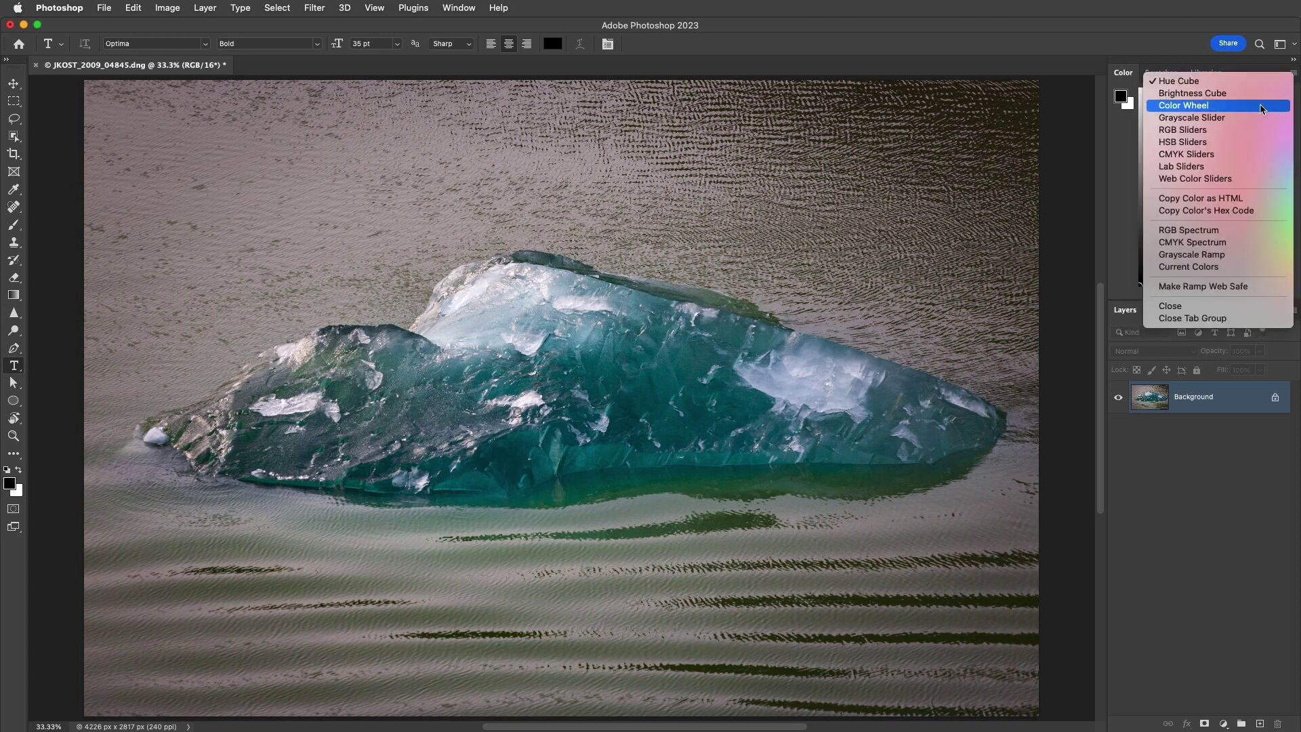
click(1281, 107)
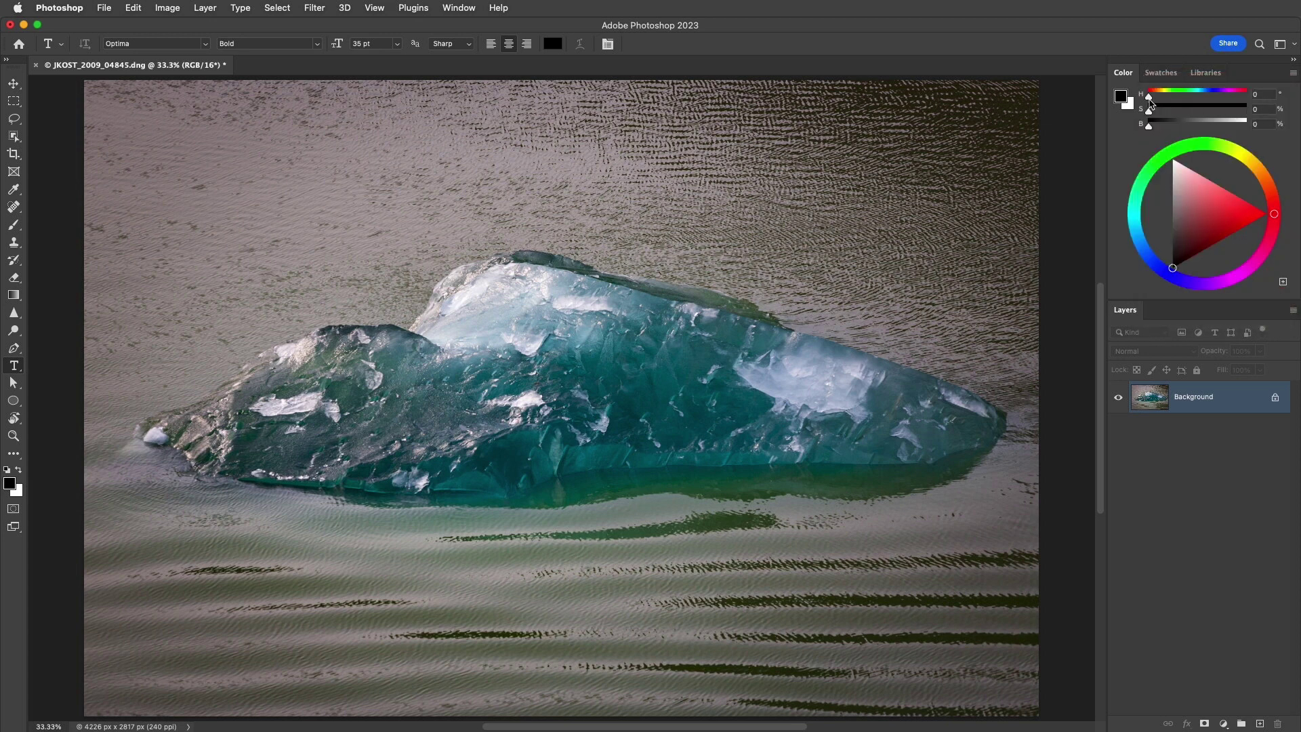
Set the foreground to a sea green of hue 164, saturation 71%, brightness 58%
drag(1149, 97, 1196, 96)
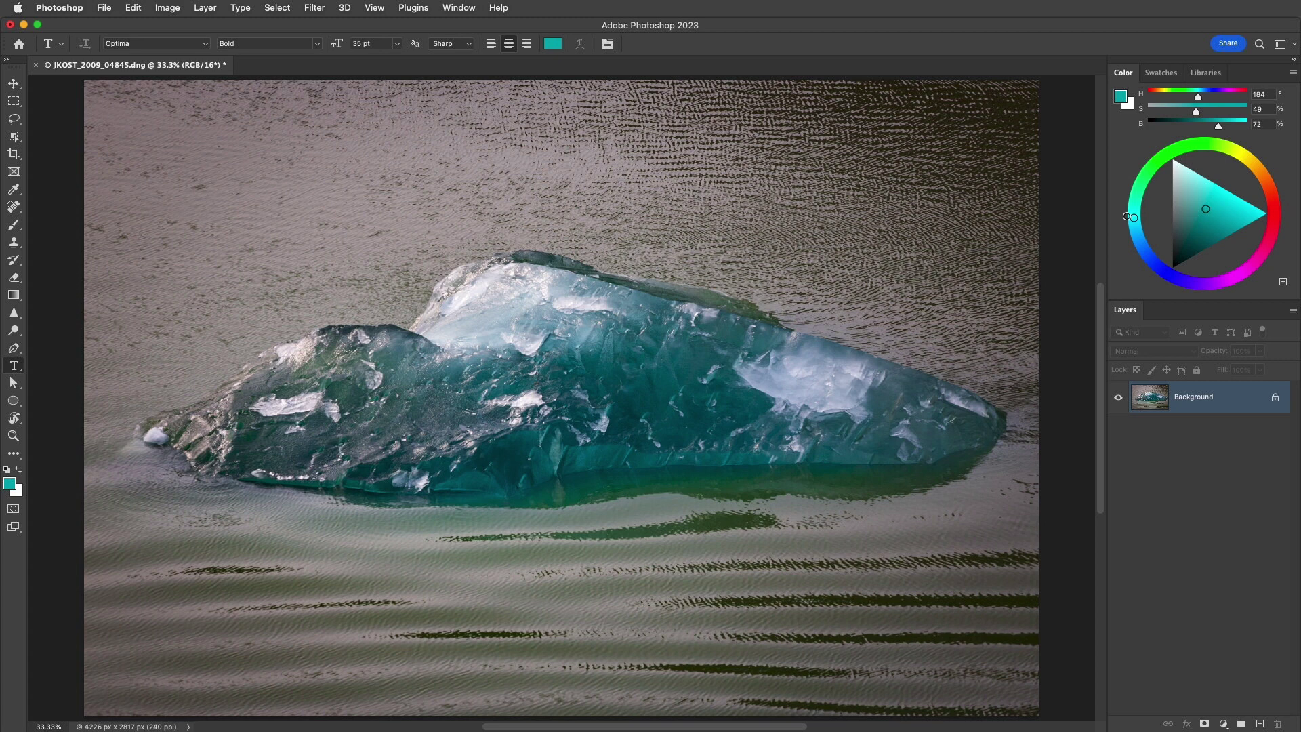
mouse_move(1138, 211)
mouse_down()
mouse_move(1136, 194)
mouse_move(1221, 212)
mouse_move(1211, 226)
mouse_up()
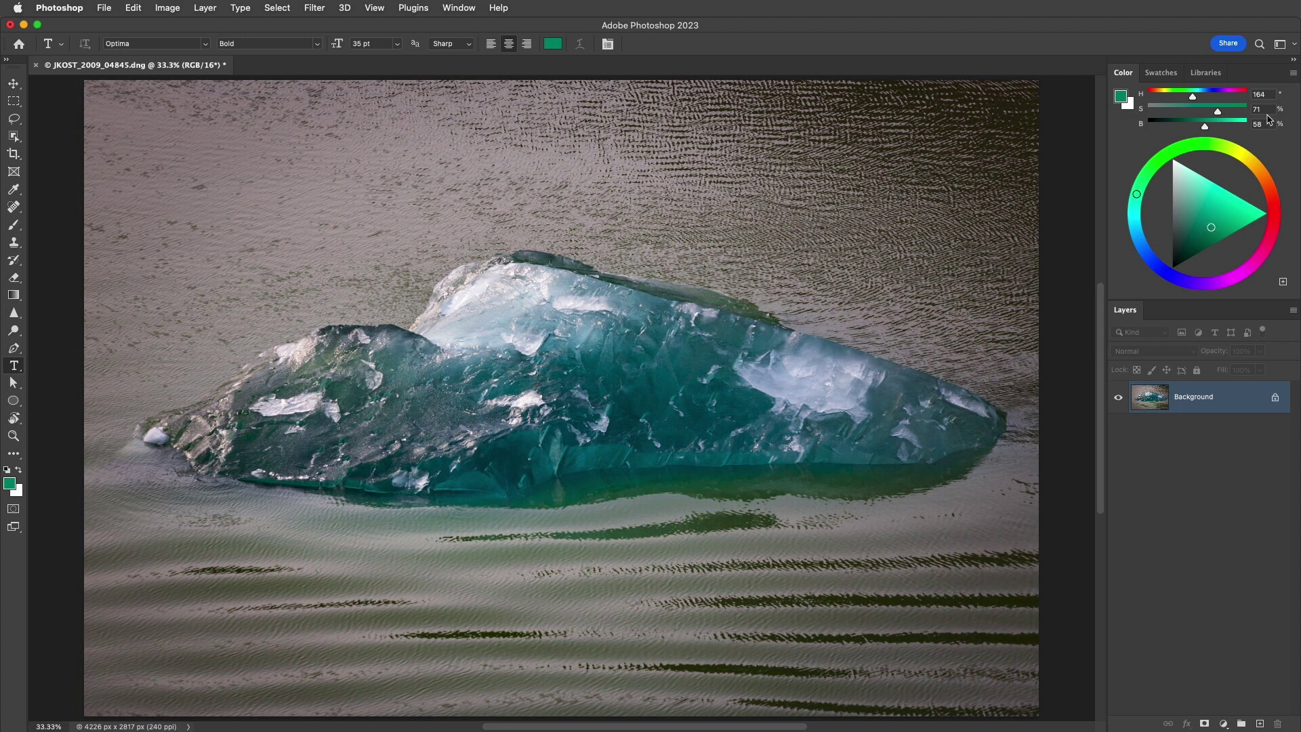
click(1293, 74)
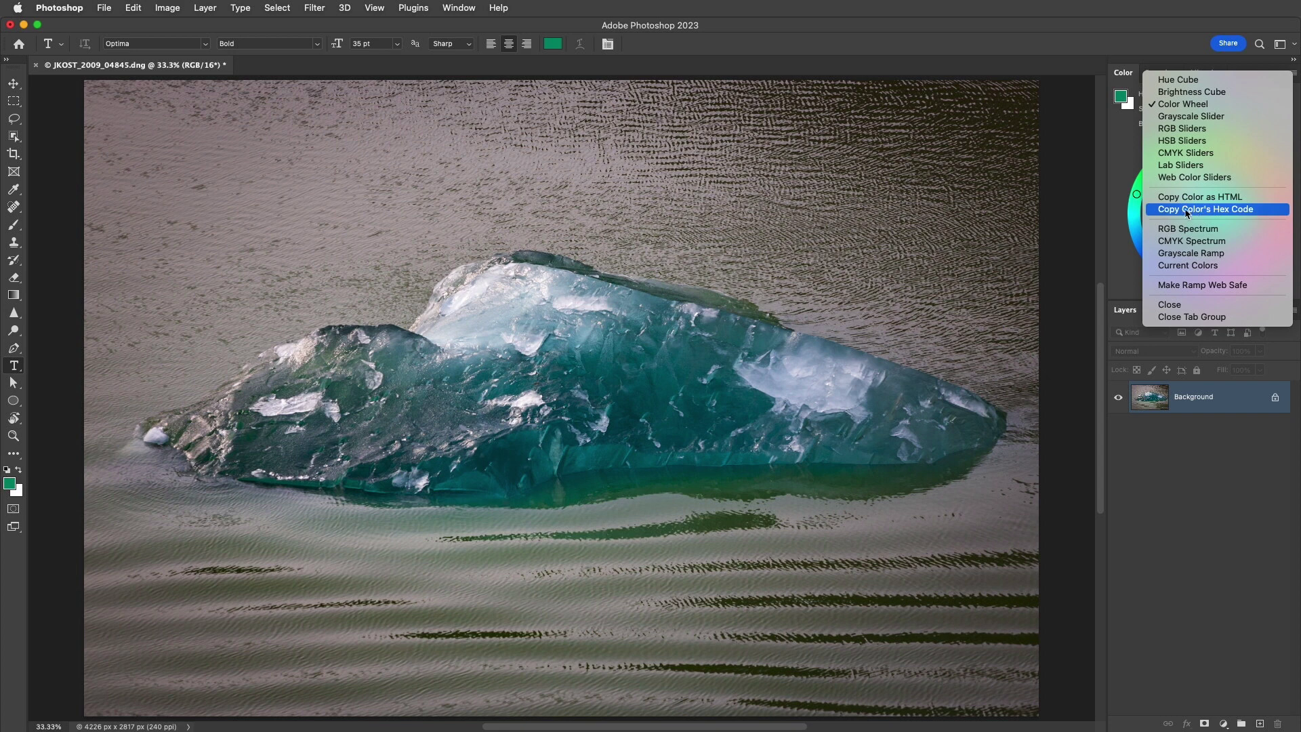
click(1106, 212)
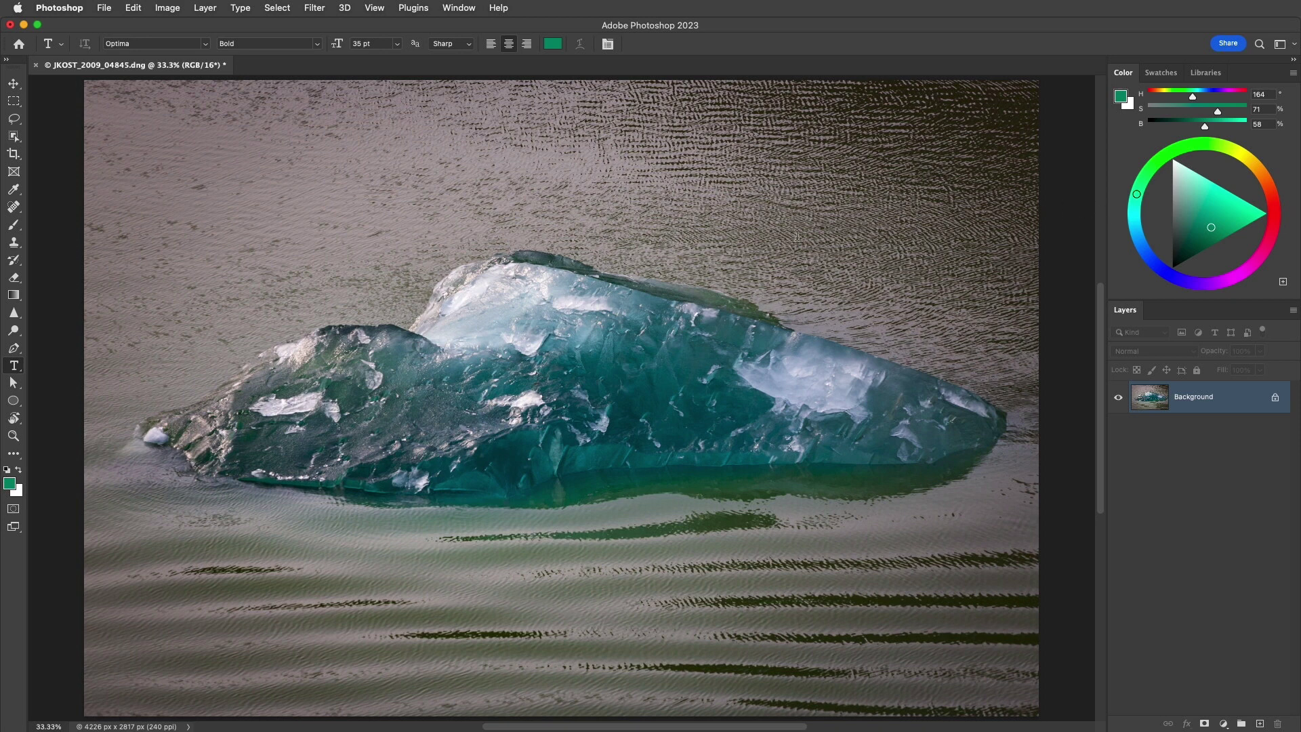
Keep HUD Color Picker at Hue Wheel (Medium) in General preferences, then pick the Brush tool
click(76, 10)
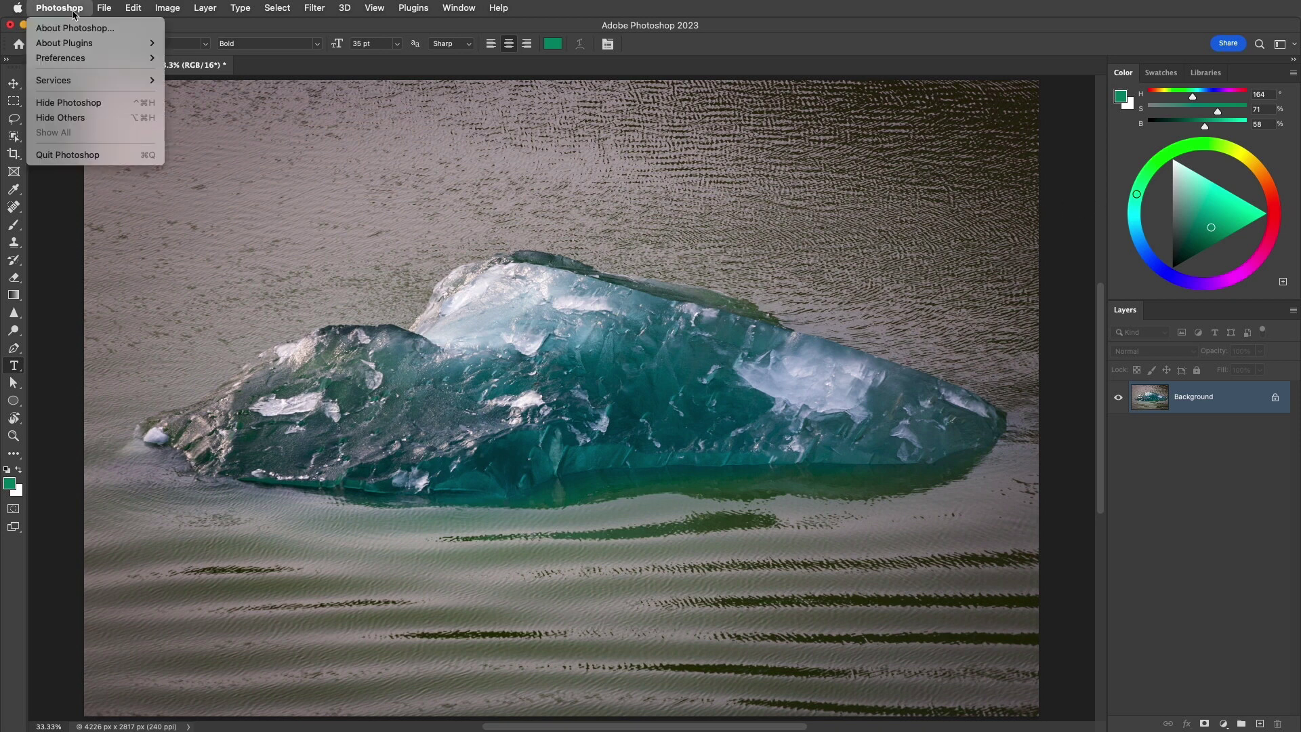
mouse_move(88, 58)
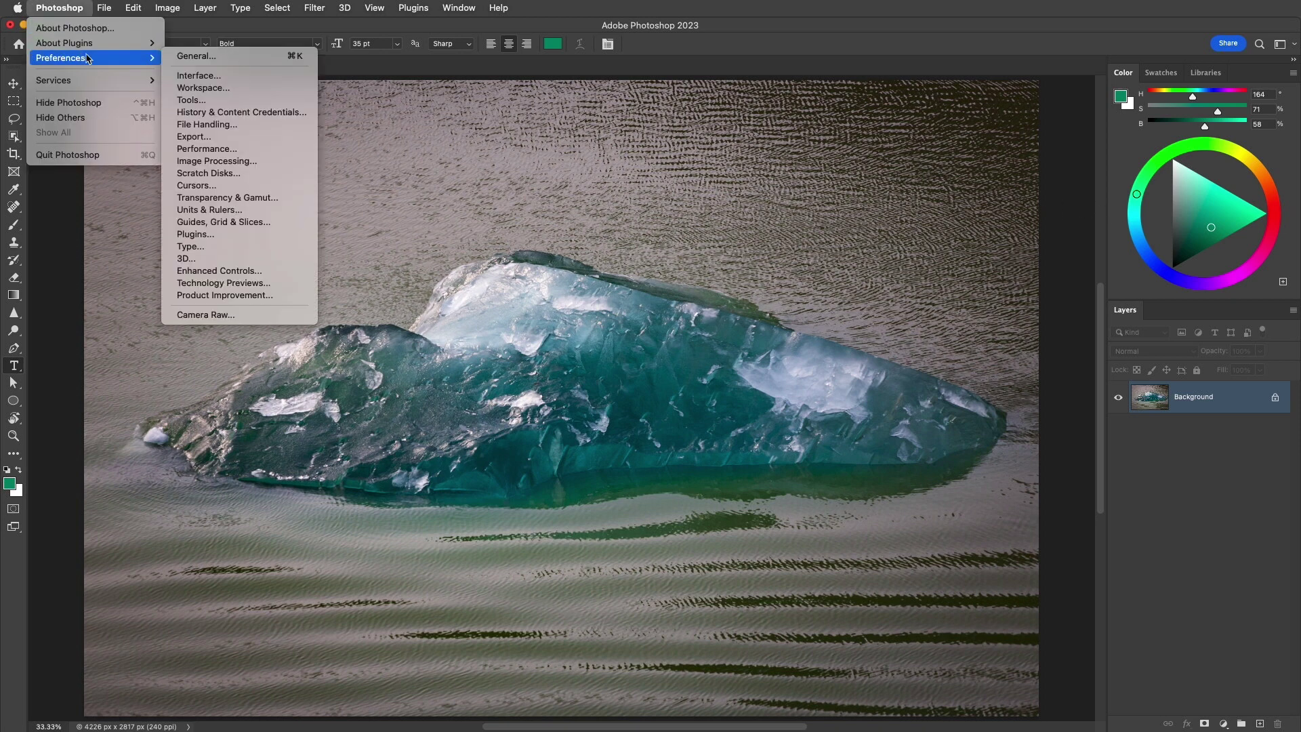
click(223, 58)
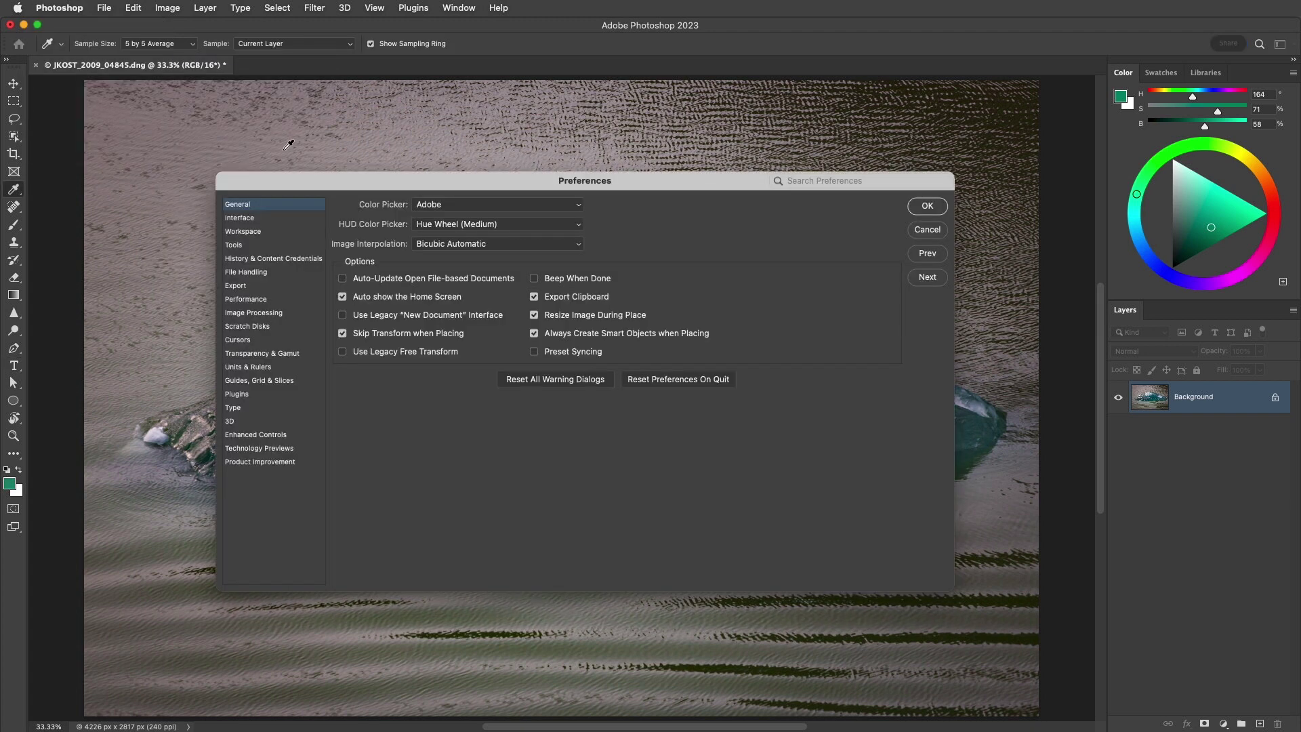
click(507, 224)
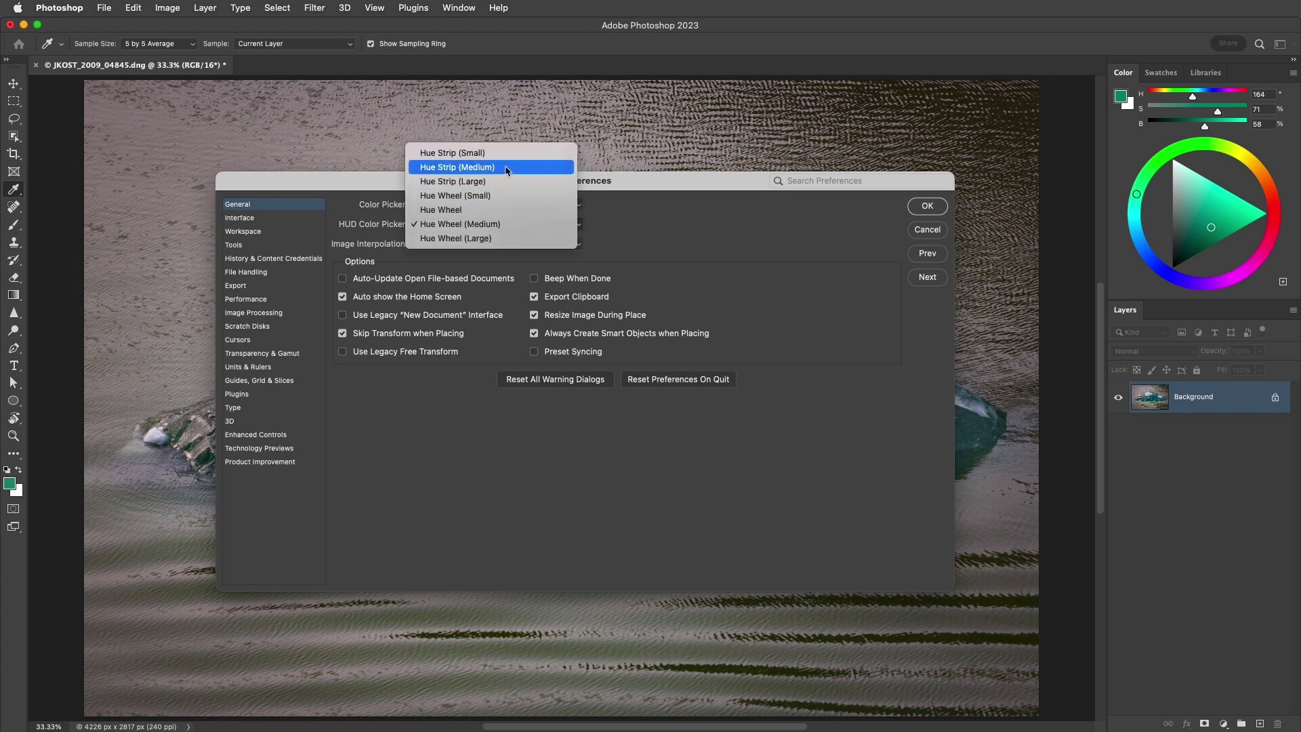
click(507, 225)
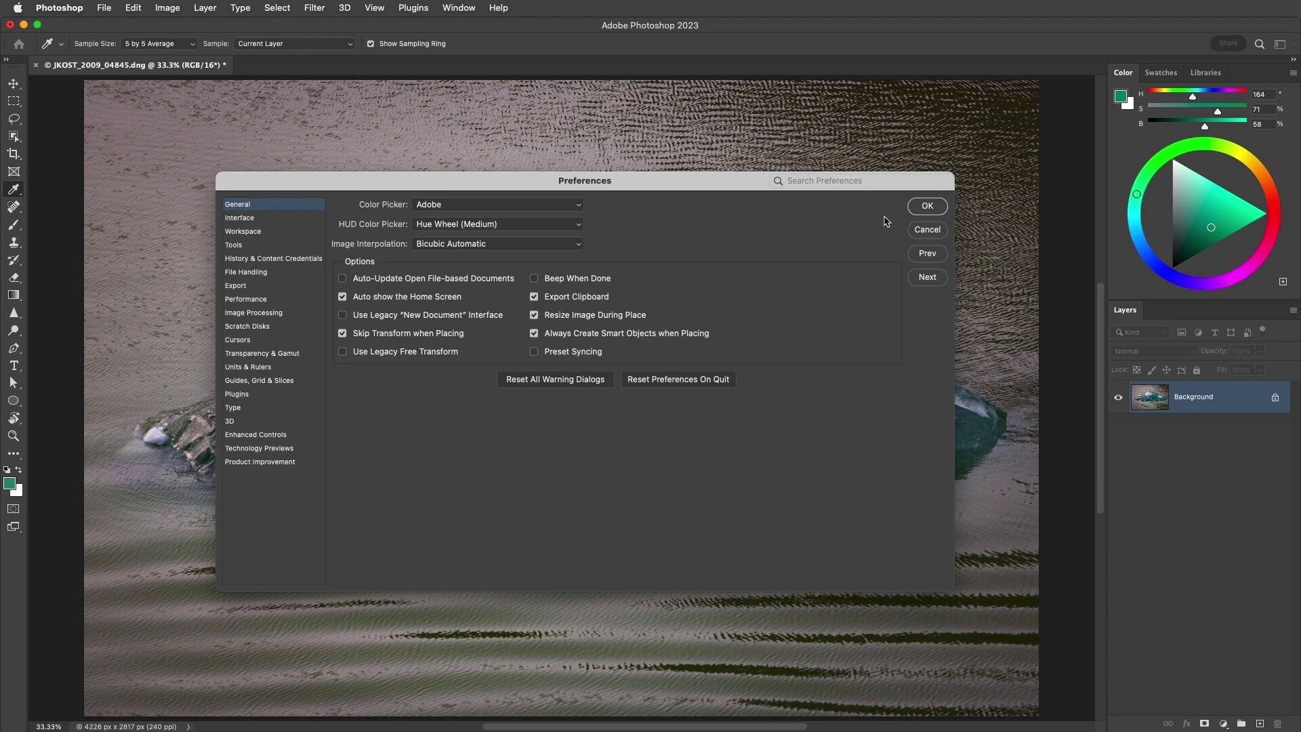
click(927, 205)
key(t)
key(b)
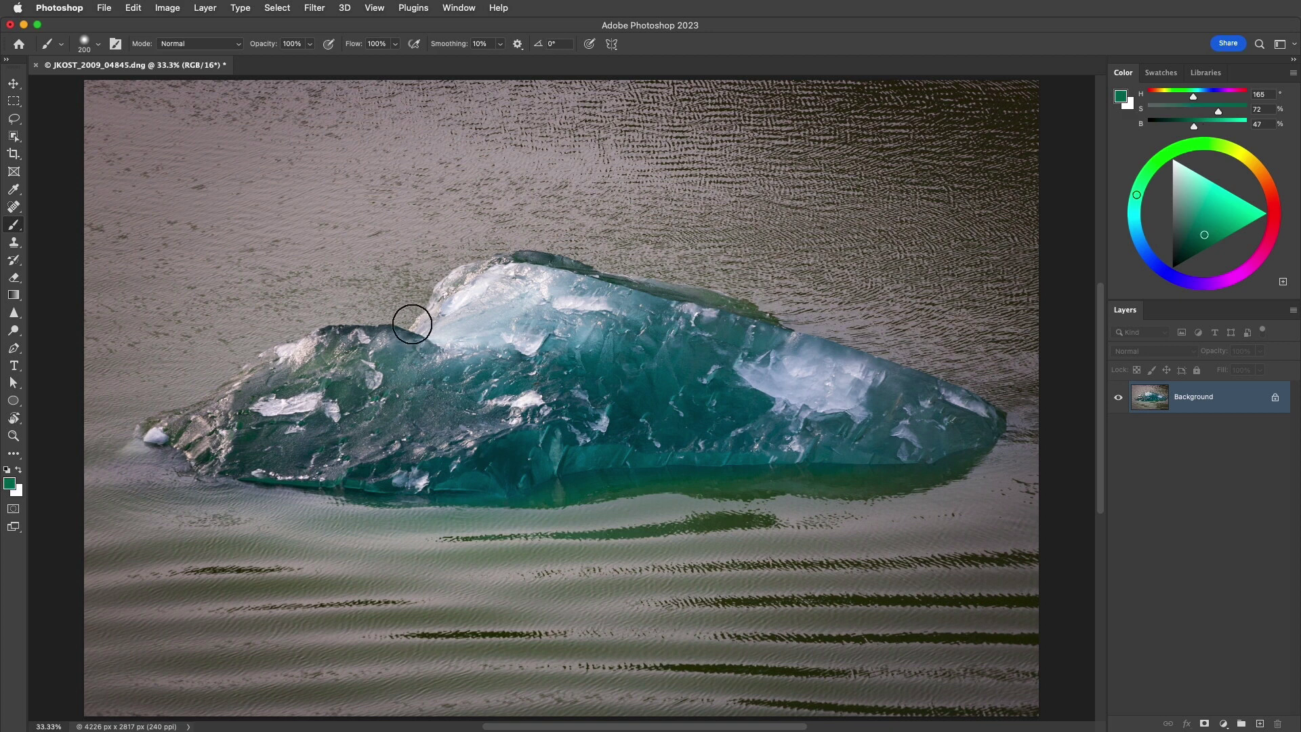
Use the on-canvas HUD hue wheel to reach a green of hue 95, saturation 51%, brightness 66%
ctrl+alt+super+click(413, 346)
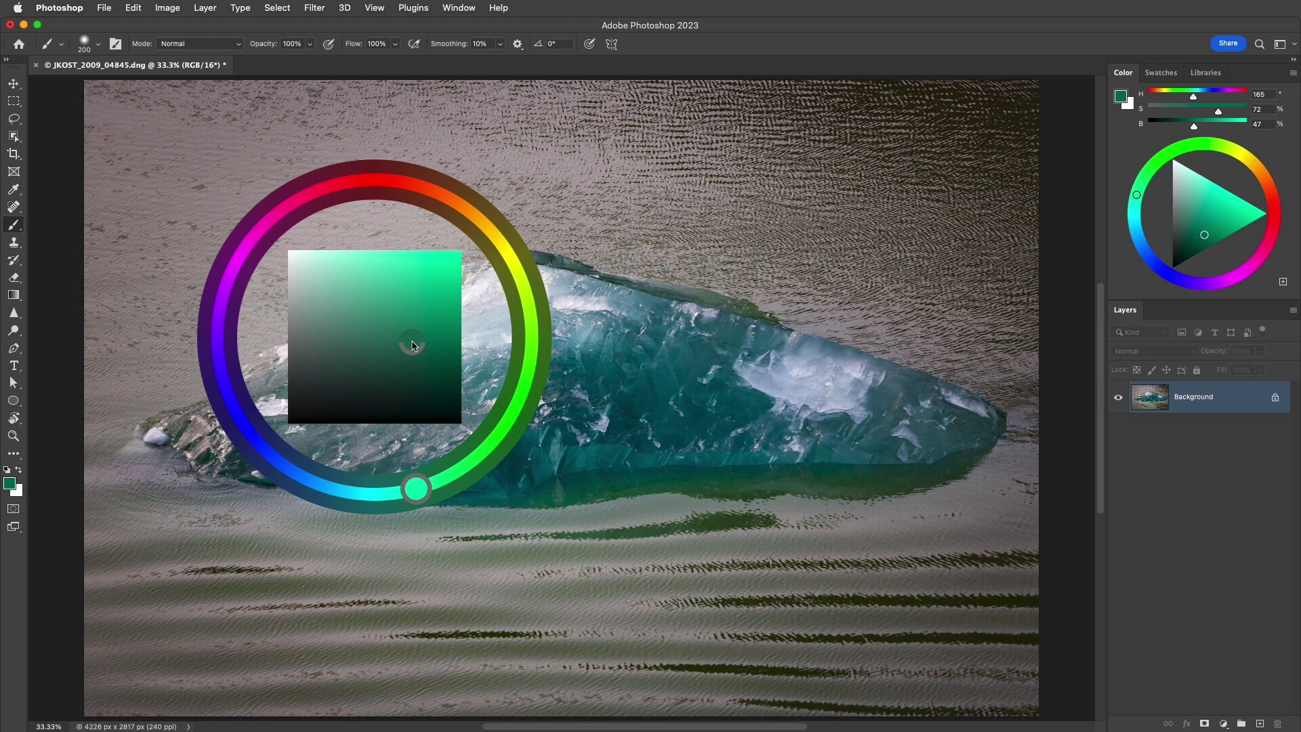
mouse_move(413, 346)
mouse_down()
mouse_move(409, 328)
mouse_move(349, 343)
mouse_move(400, 354)
mouse_move(381, 316)
mouse_move(372, 369)
mouse_move(415, 313)
mouse_move(349, 337)
mouse_move(529, 302)
mouse_move(456, 203)
mouse_move(377, 181)
mouse_move(466, 214)
mouse_move(450, 192)
mouse_move(358, 176)
mouse_up()
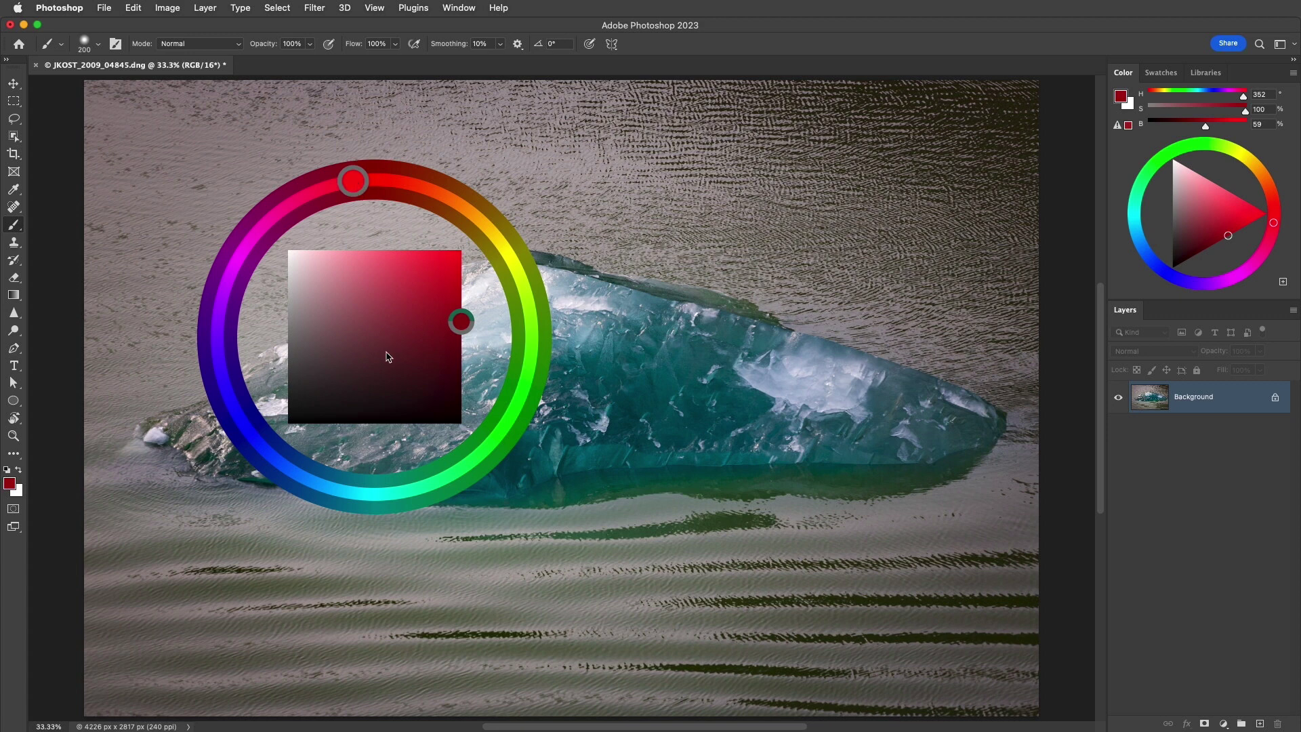
mouse_move(388, 357)
mouse_down()
mouse_move(369, 299)
mouse_move(401, 303)
mouse_move(390, 321)
mouse_move(361, 287)
mouse_move(387, 287)
mouse_move(380, 316)
mouse_move(363, 291)
mouse_move(398, 314)
mouse_move(382, 303)
mouse_up()
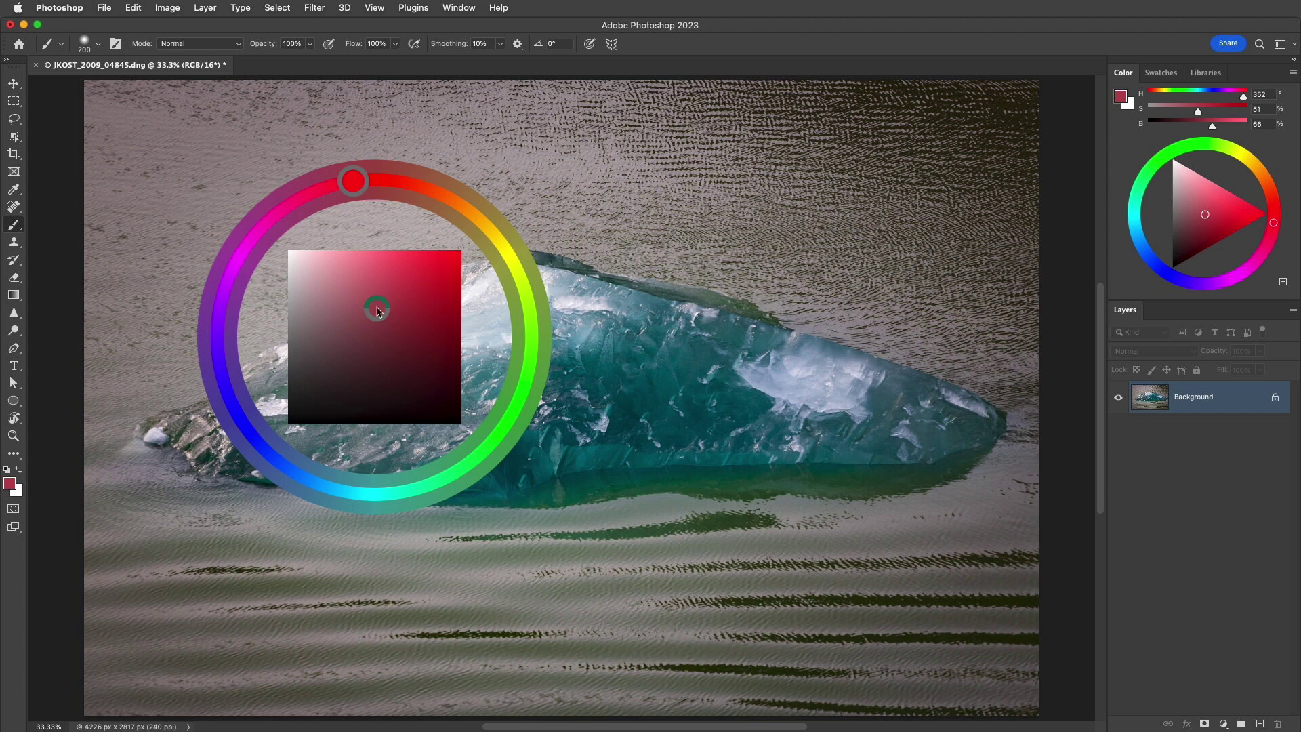
mouse_move(237, 264)
mouse_down()
mouse_move(218, 318)
mouse_move(294, 185)
mouse_move(459, 203)
mouse_move(529, 302)
mouse_move(530, 350)
mouse_up()
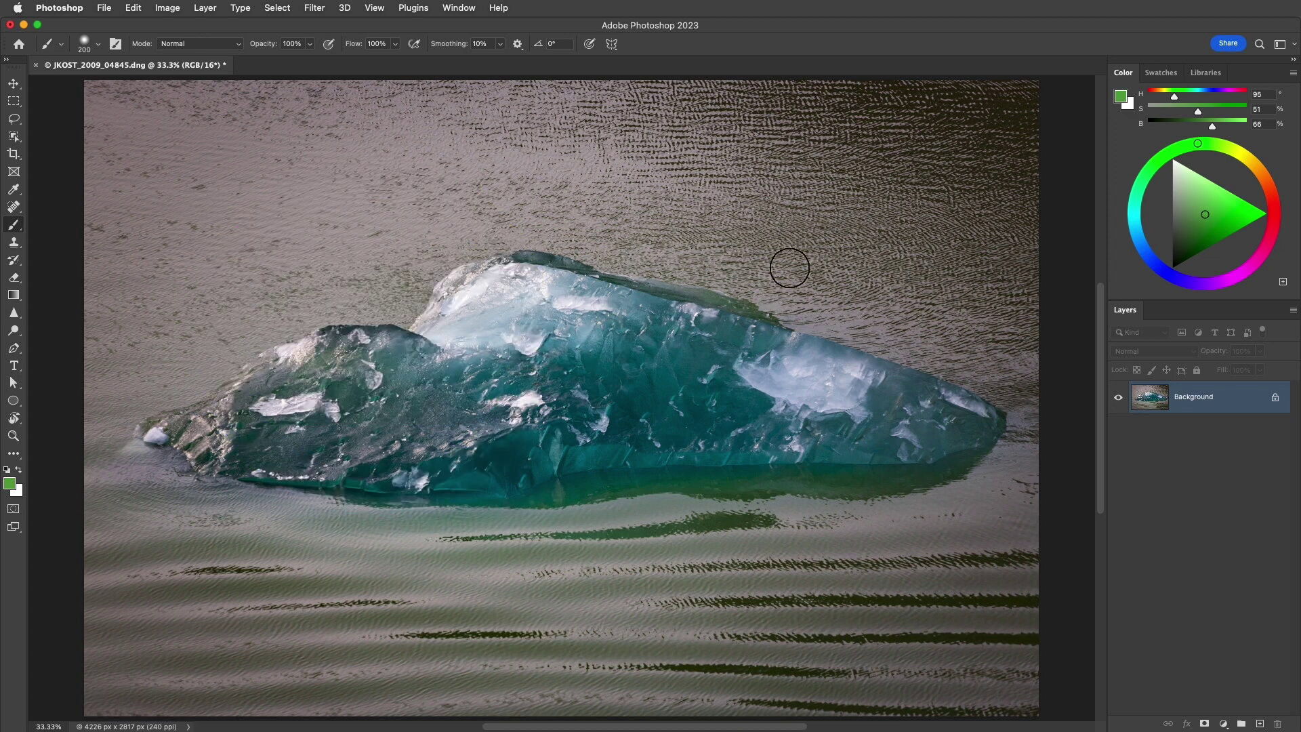
Sample the iceberg's teal-grey as foreground colour and save it as a new swatch
click(1154, 75)
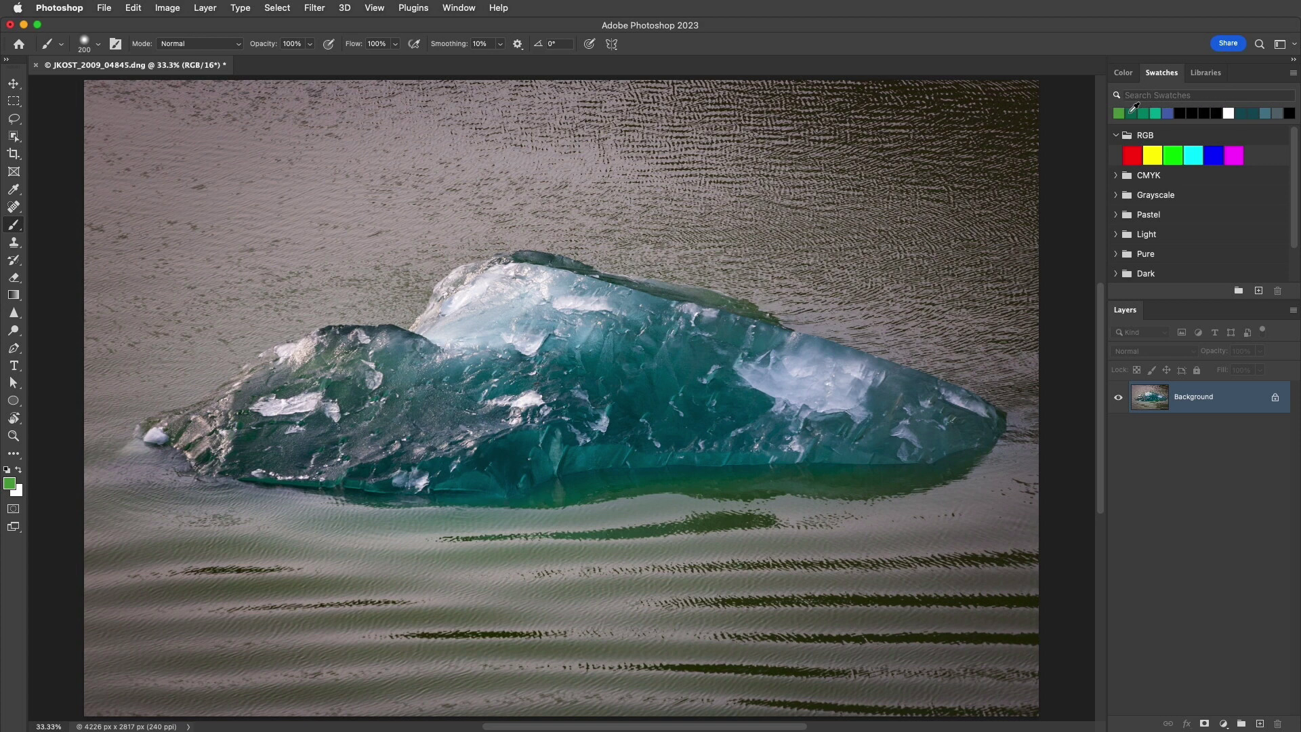
drag(1164, 308, 1164, 448)
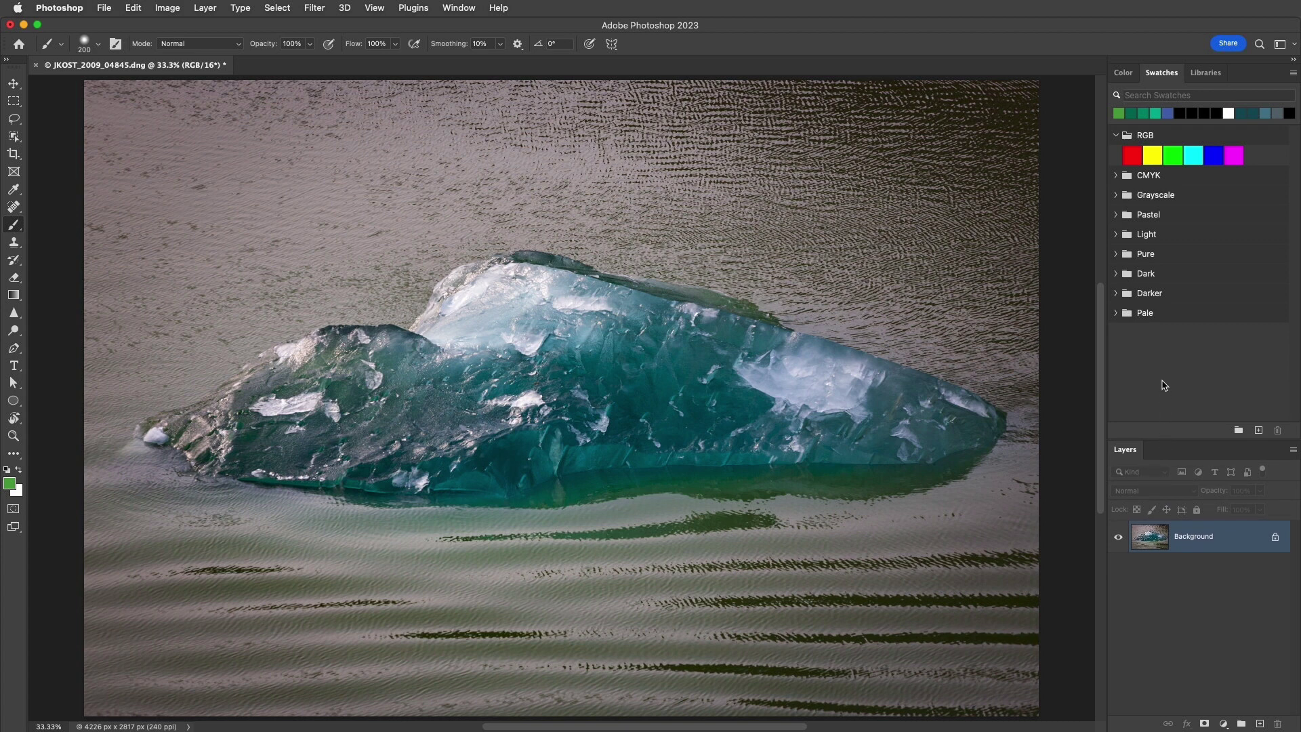
click(1265, 113)
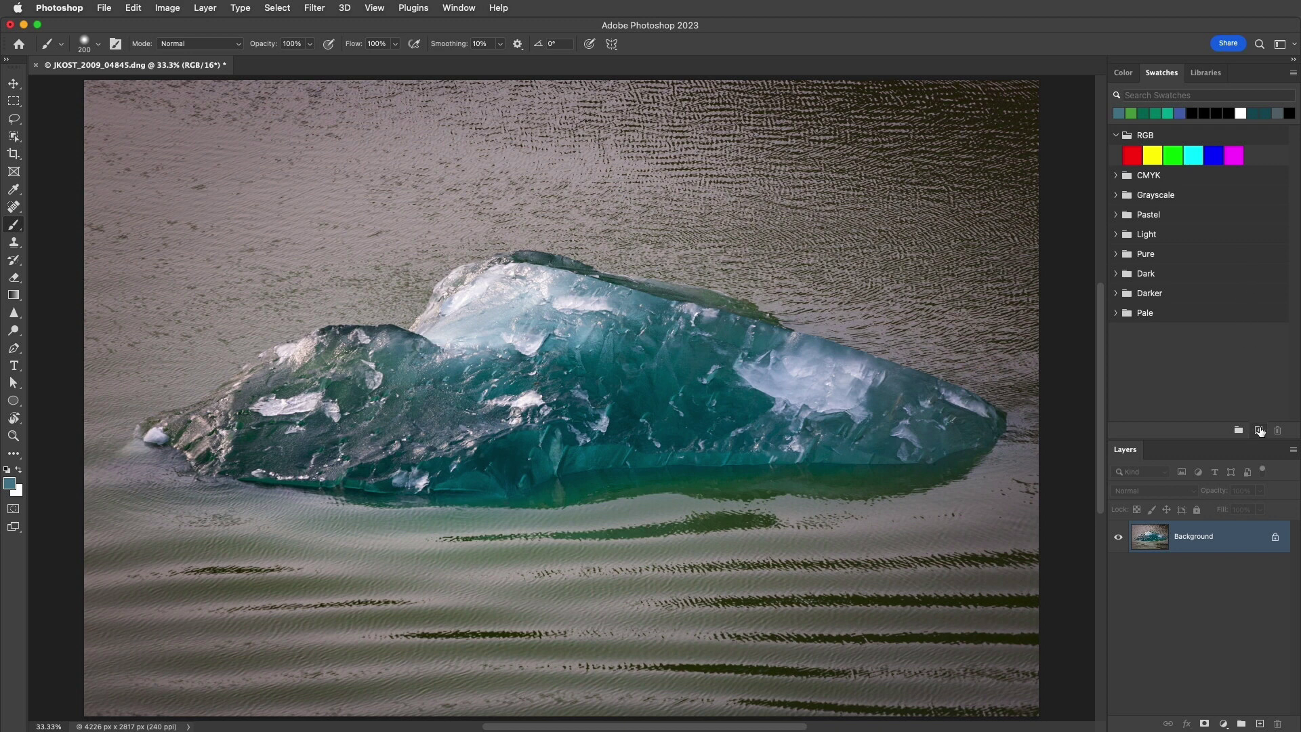
click(1259, 430)
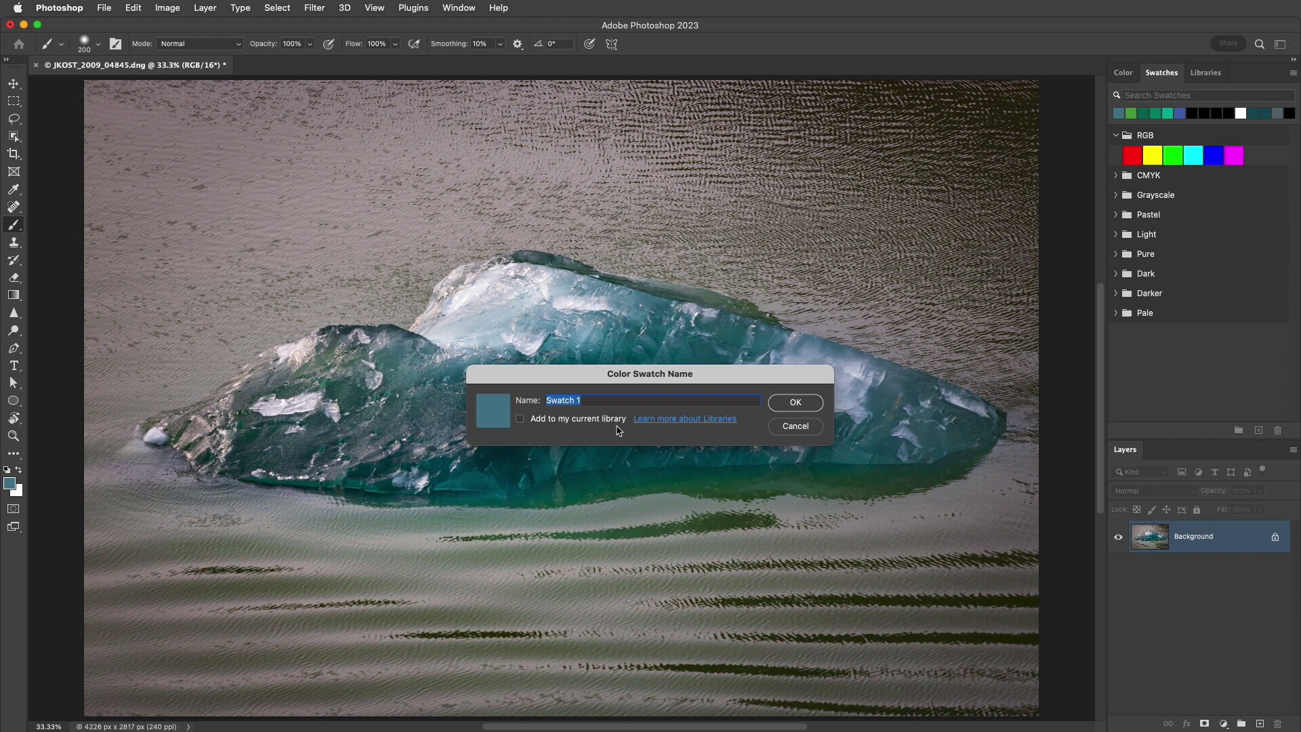
click(796, 404)
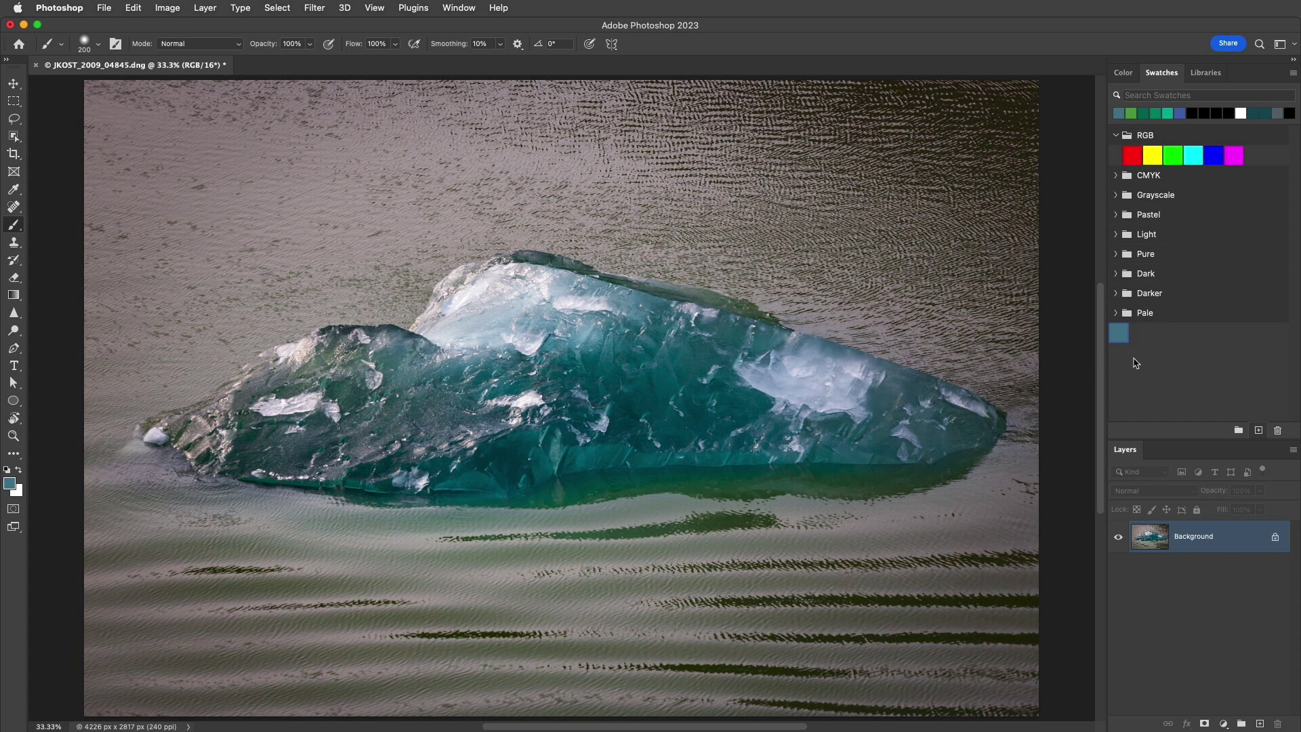
Create the swatch group Group 1 and move the new teal swatch into it
click(1239, 429)
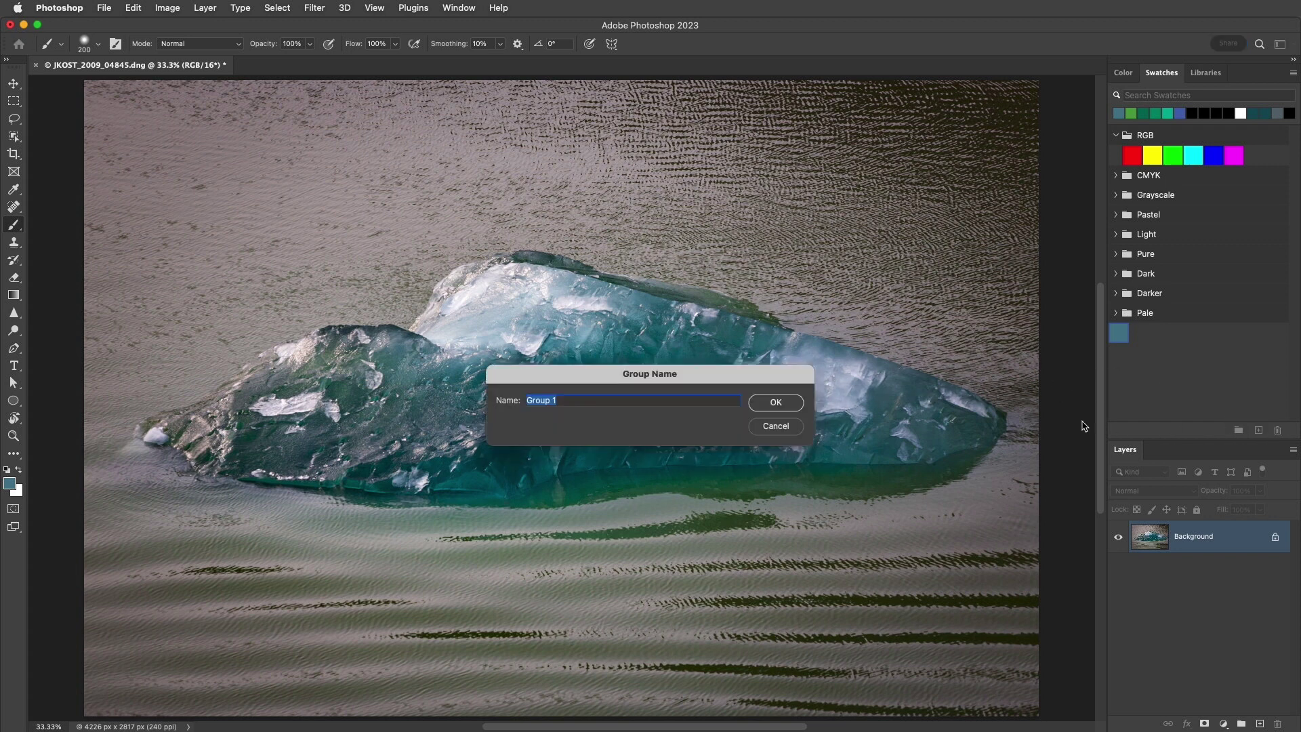
click(779, 405)
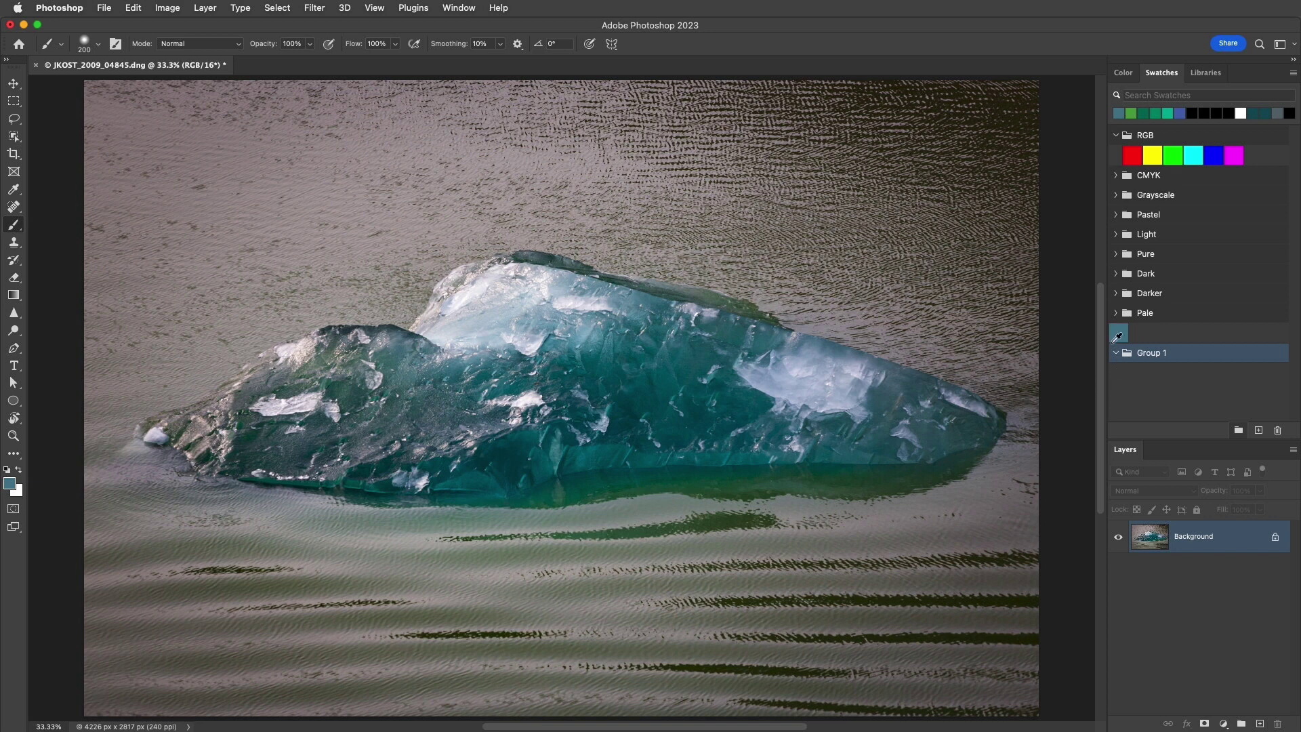
drag(1118, 332, 1139, 352)
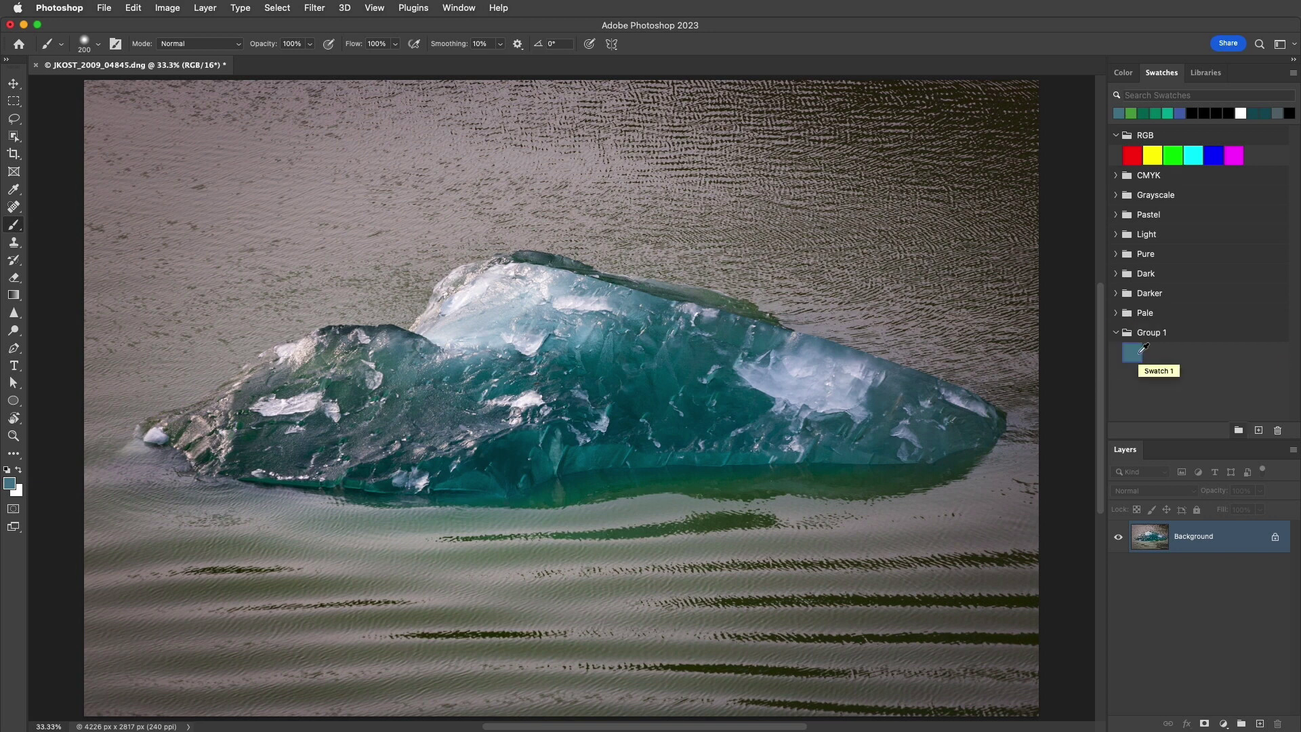
click(1293, 74)
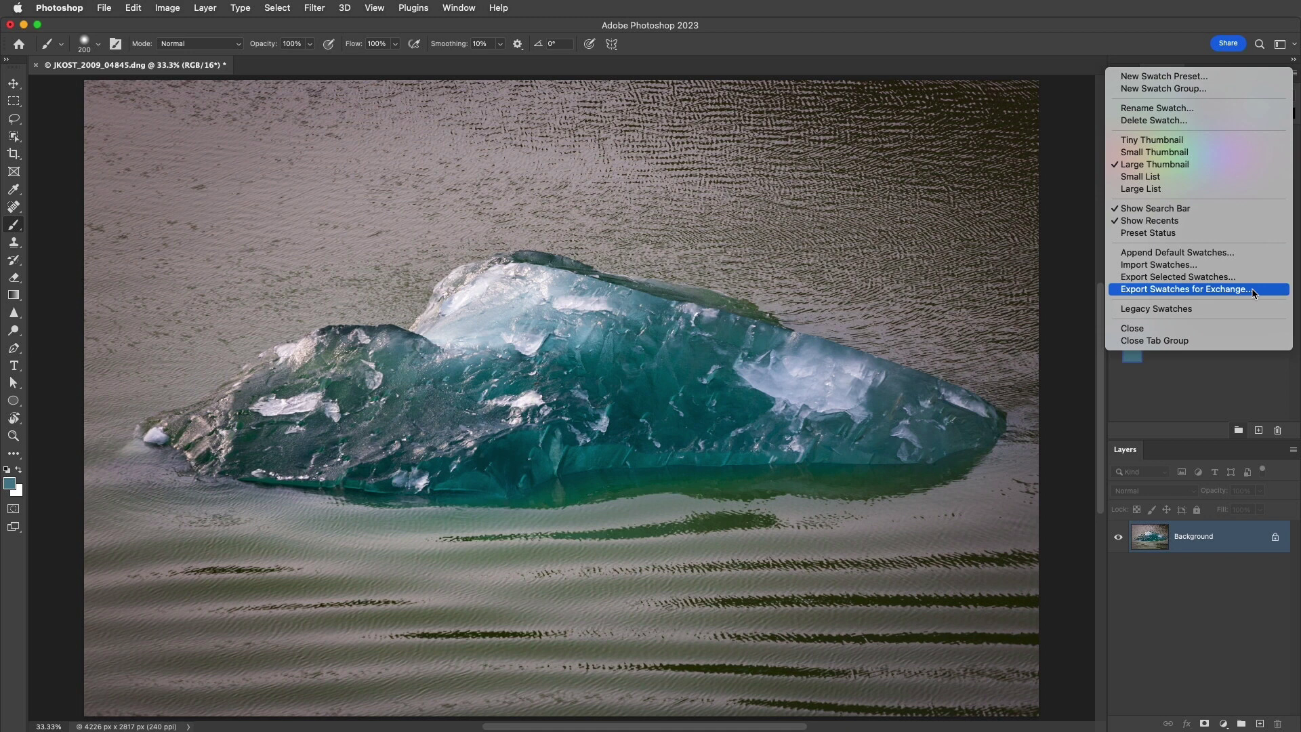
Import the swatches from JKost_CSS.html and expand the resulting JKost_CSS group
click(1253, 266)
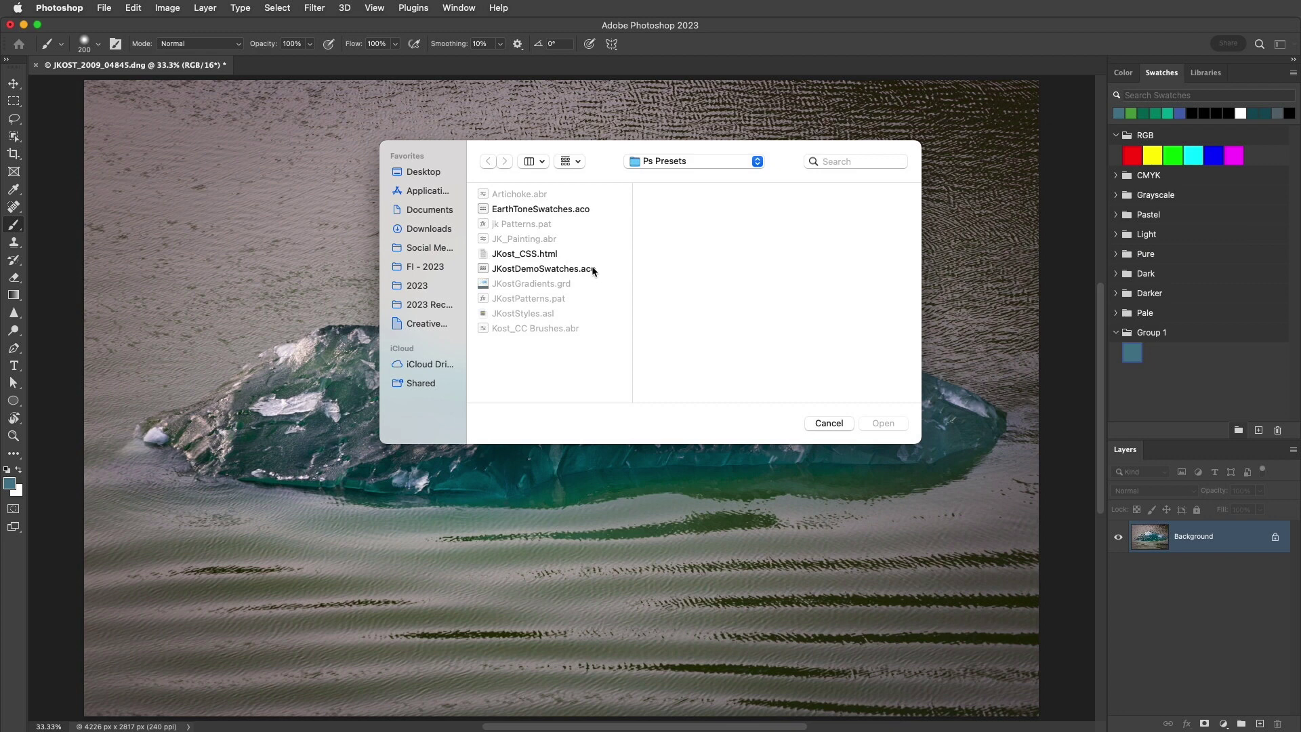
double_click(554, 254)
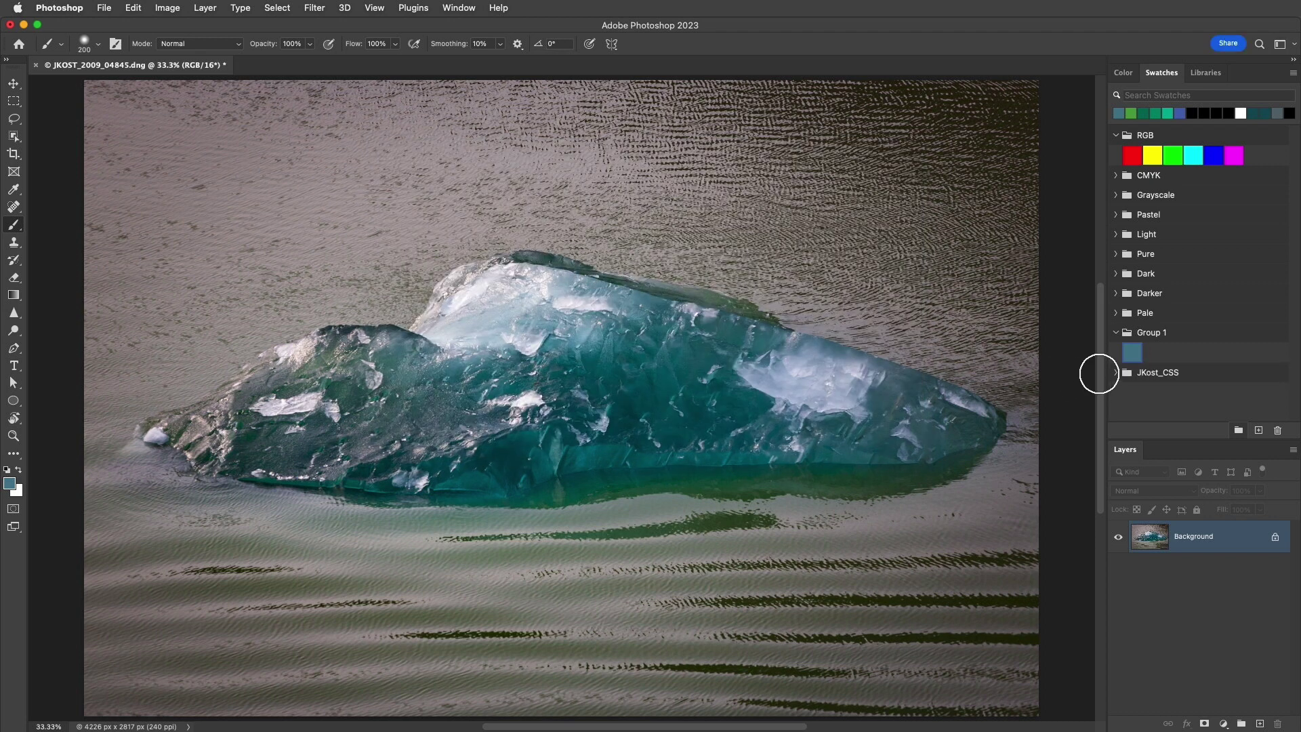
click(1116, 373)
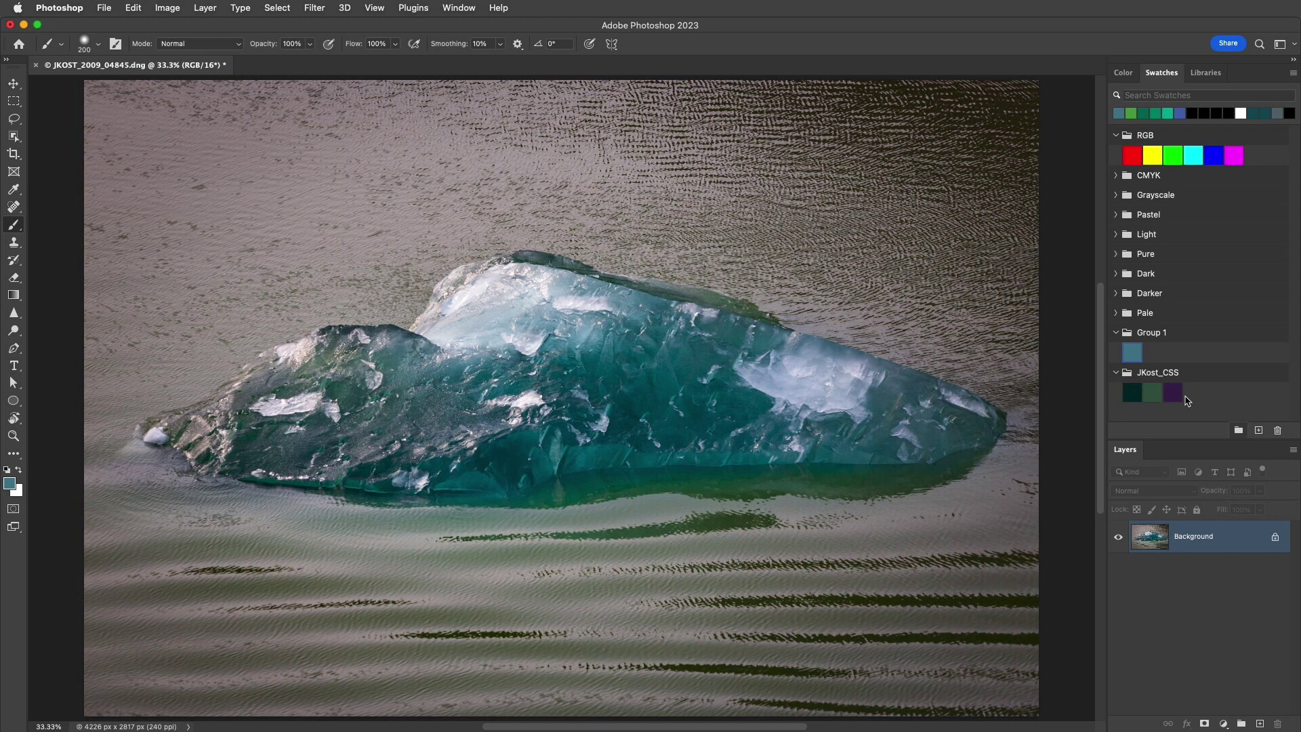
Eyedrop a dark teal from the iceberg and add it to the Alaska library as 16636D
click(1206, 76)
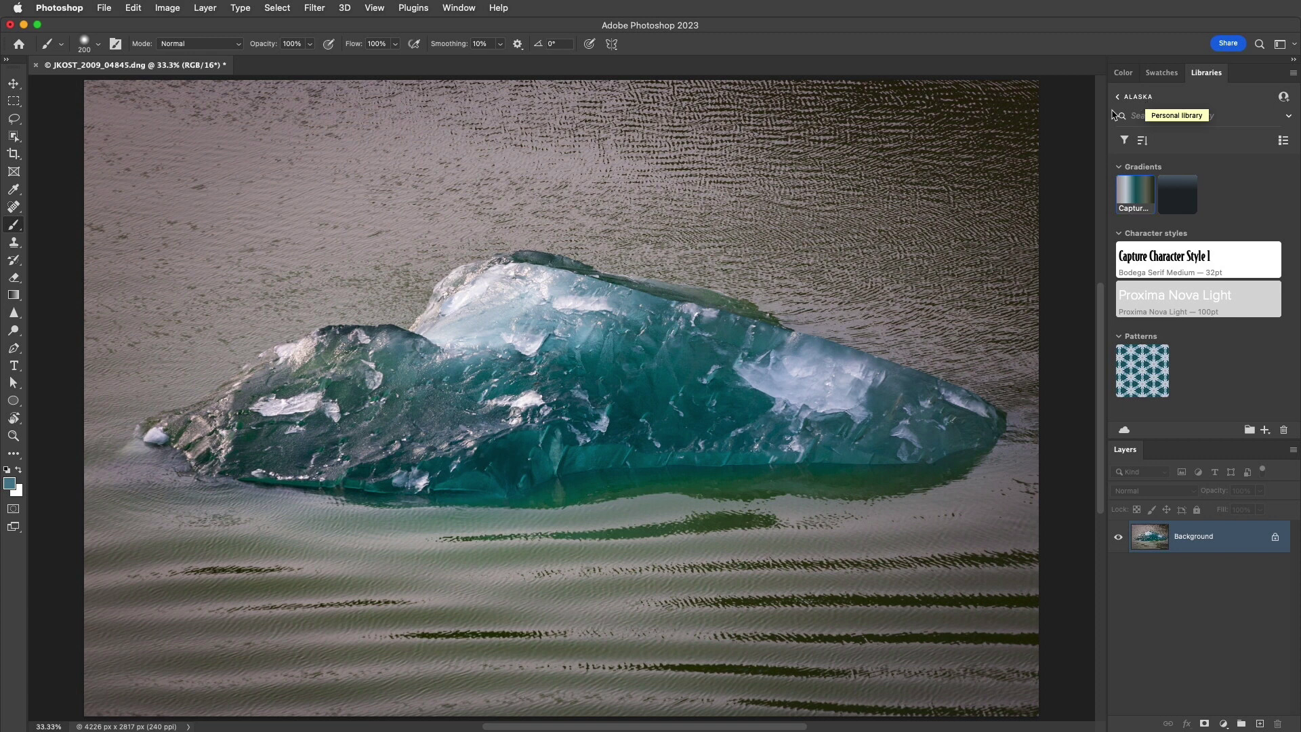
key(i)
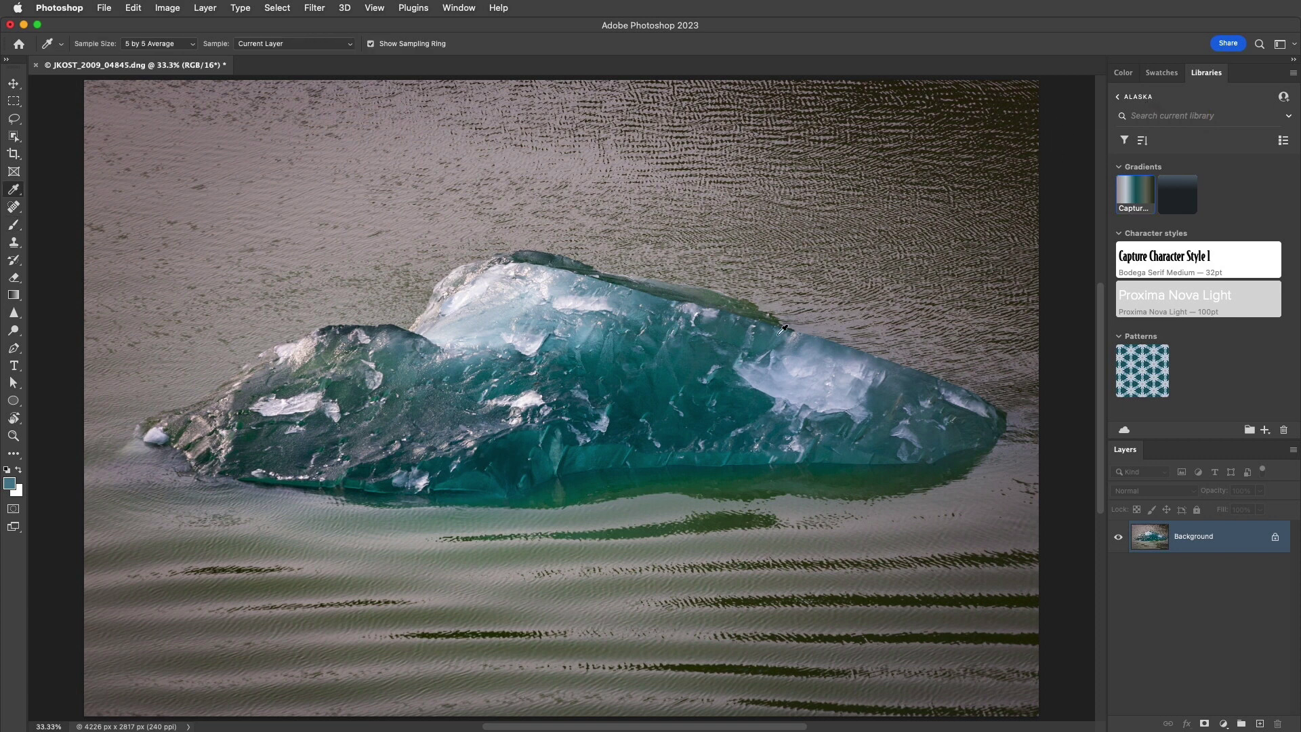
click(698, 366)
click(1266, 431)
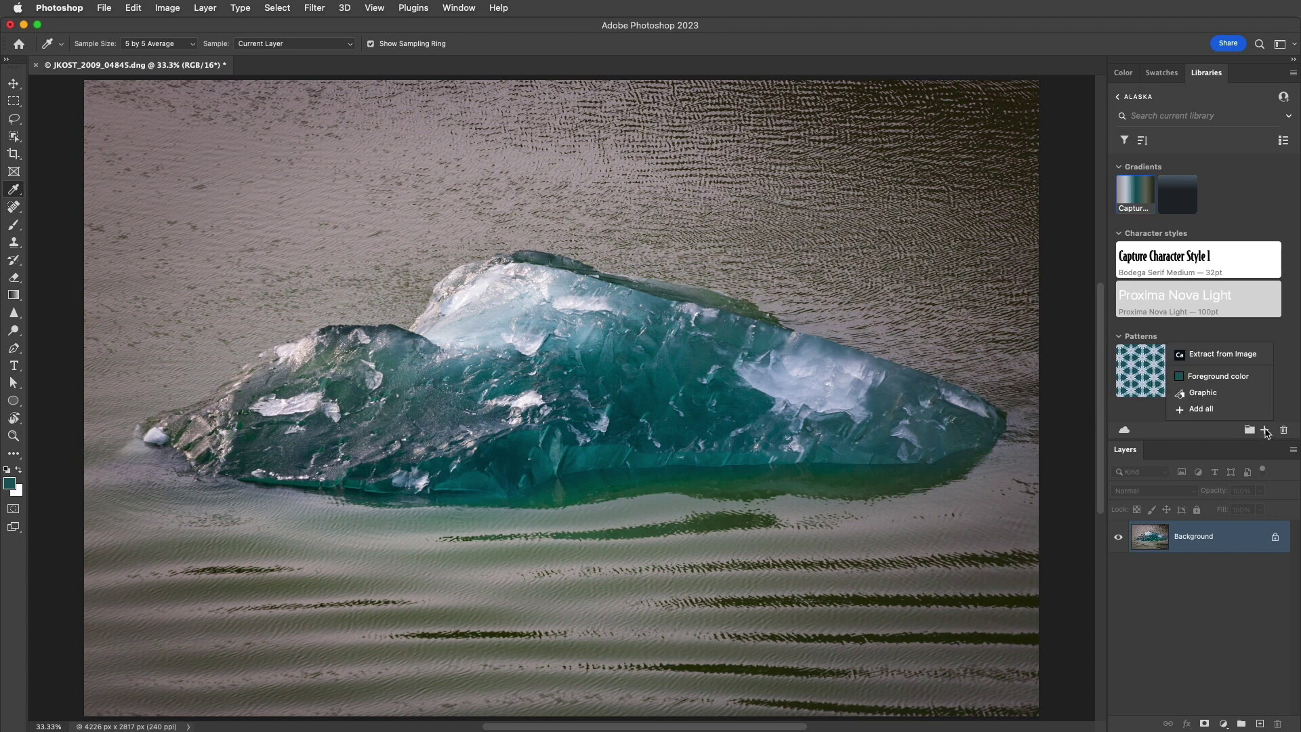
click(1258, 382)
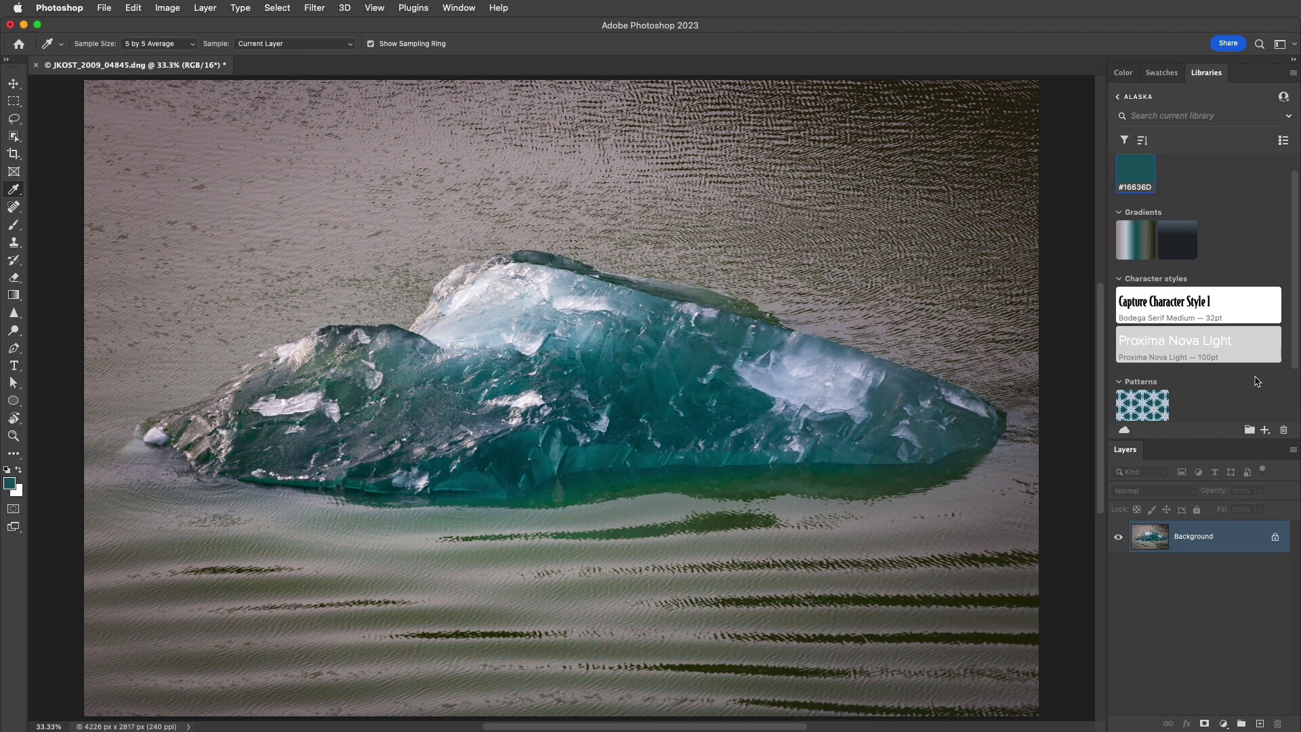
click(1293, 73)
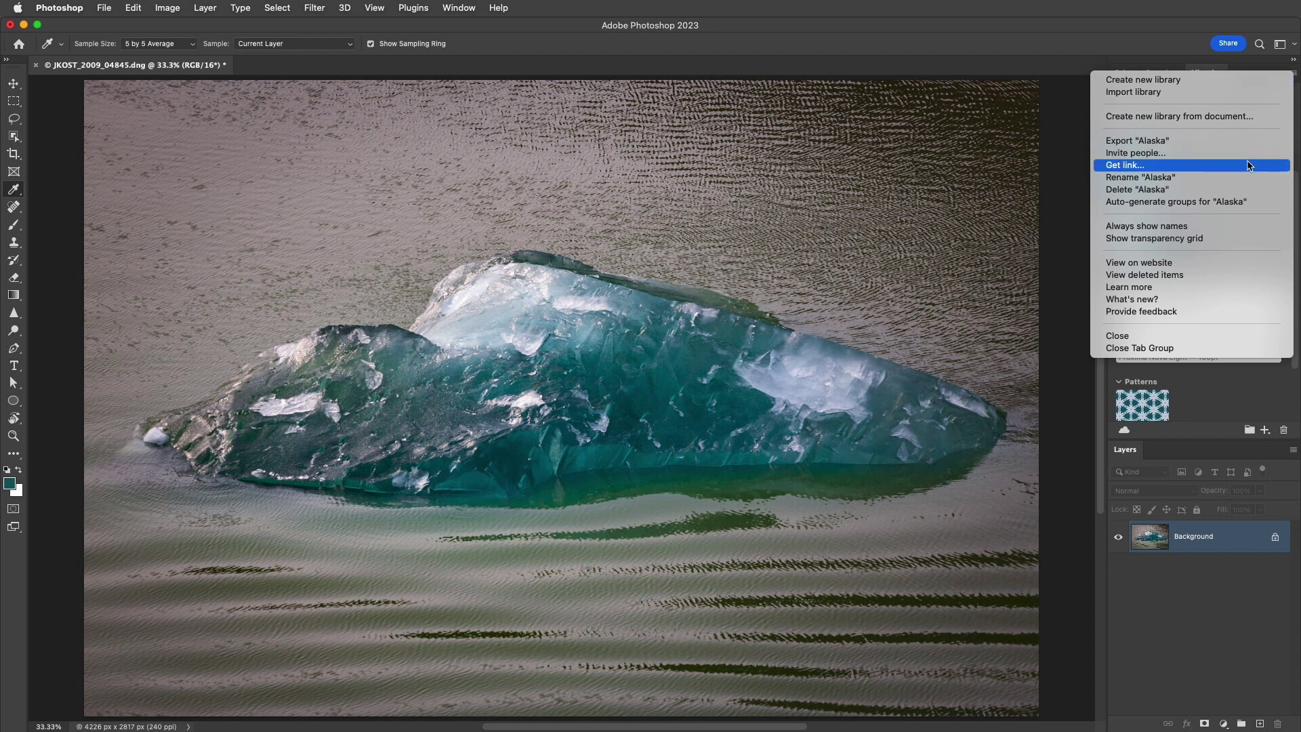
click(1070, 171)
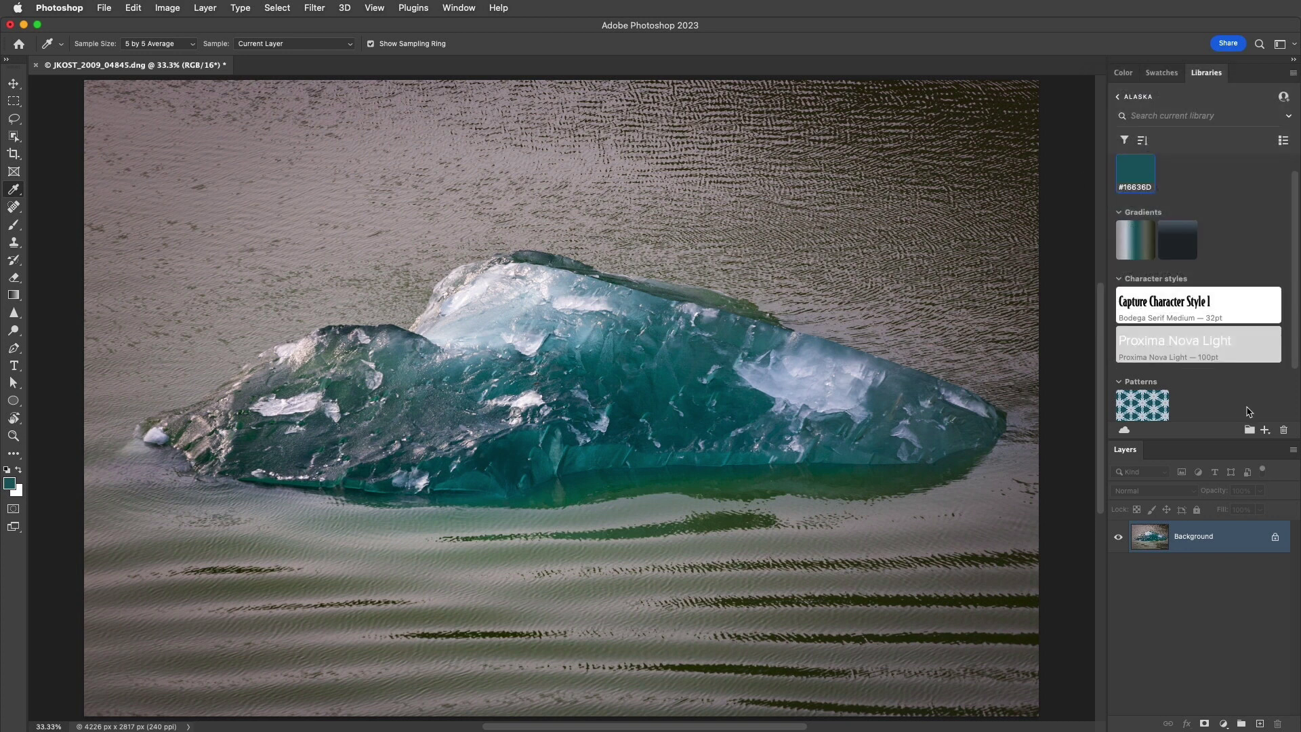
Extract a Muted theme from the iceberg, resample two colours, and save it to Alaska
click(1263, 430)
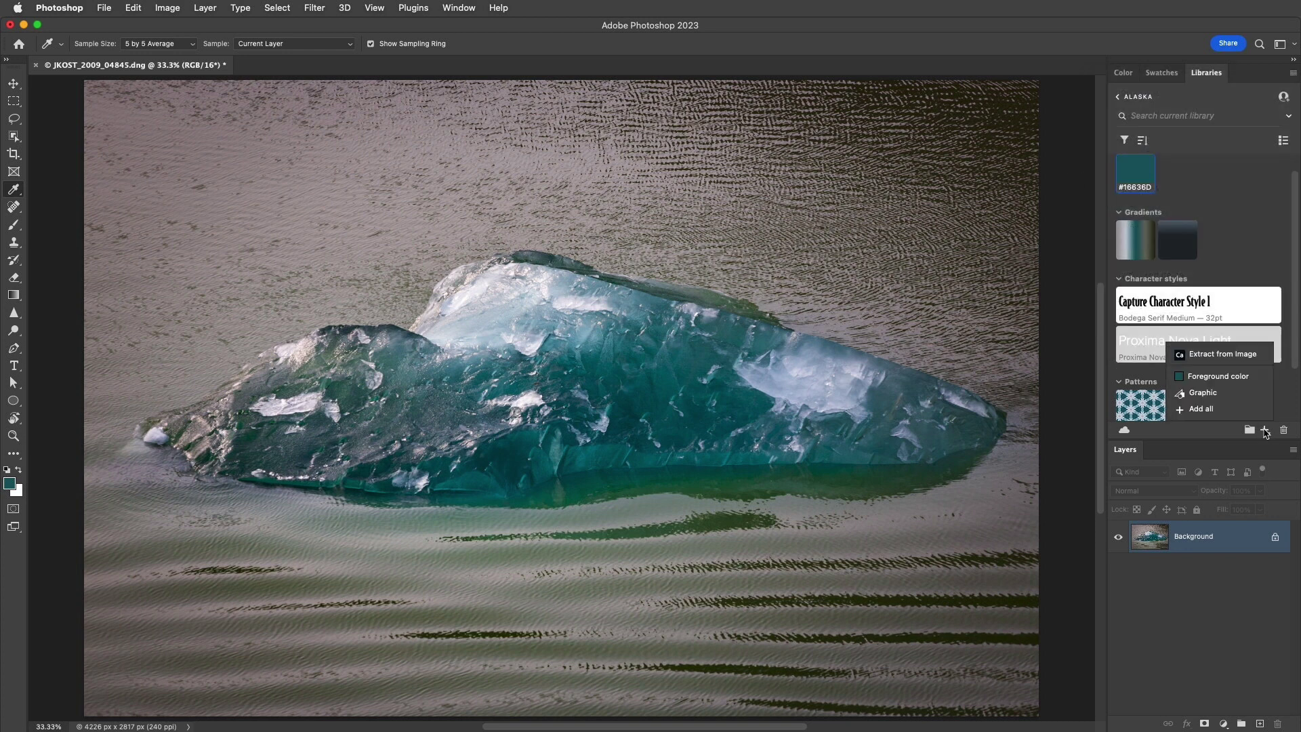
click(1243, 353)
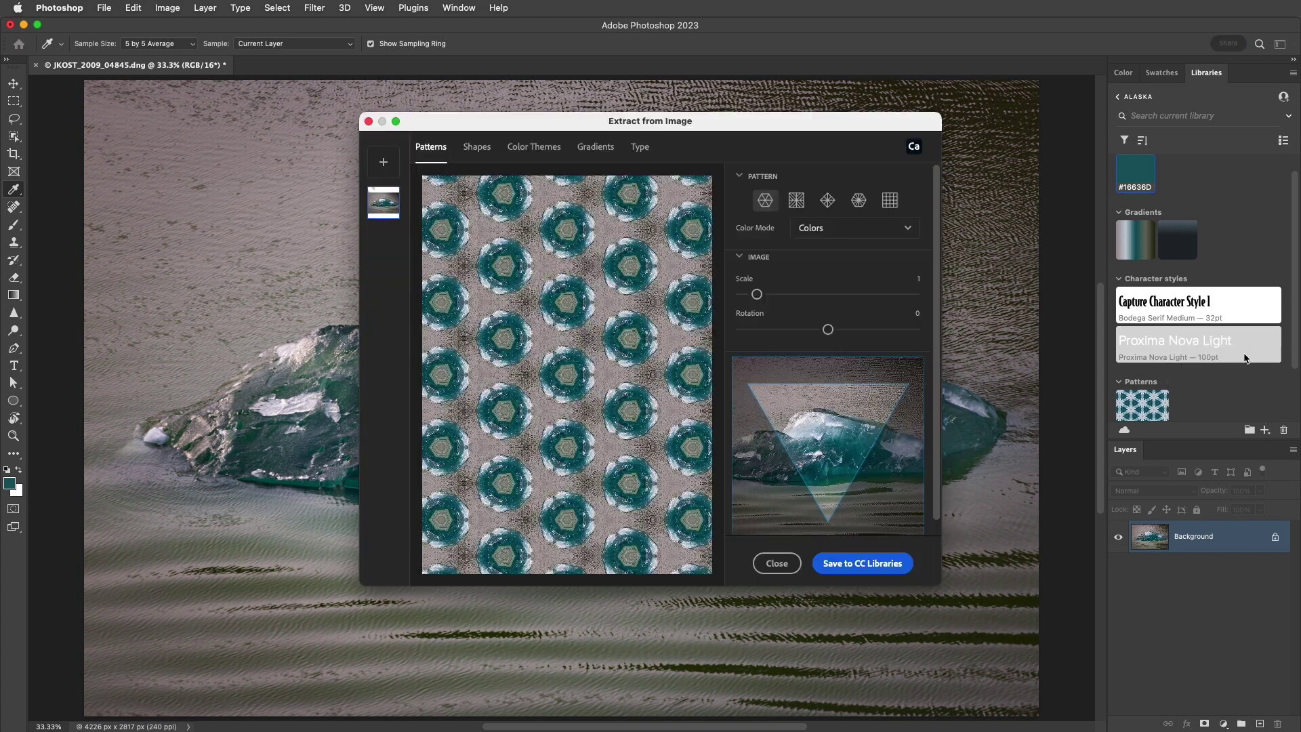
click(541, 146)
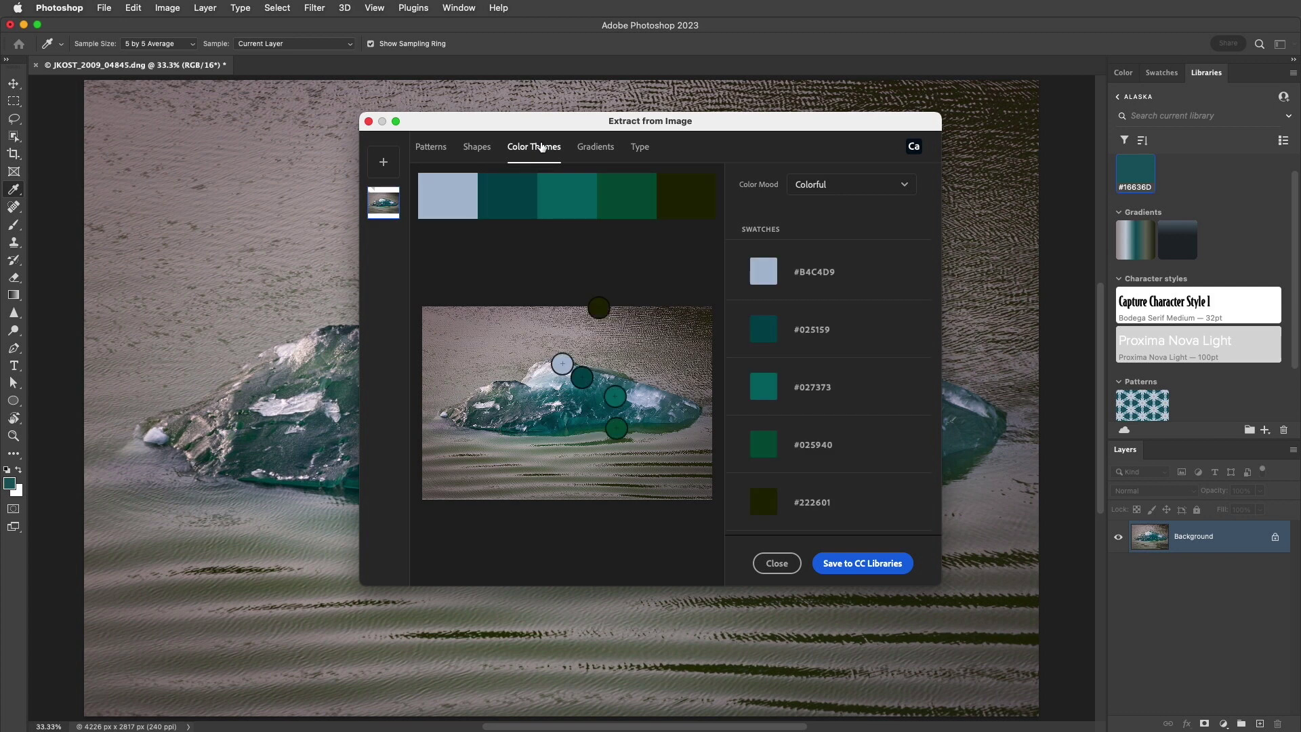
click(840, 185)
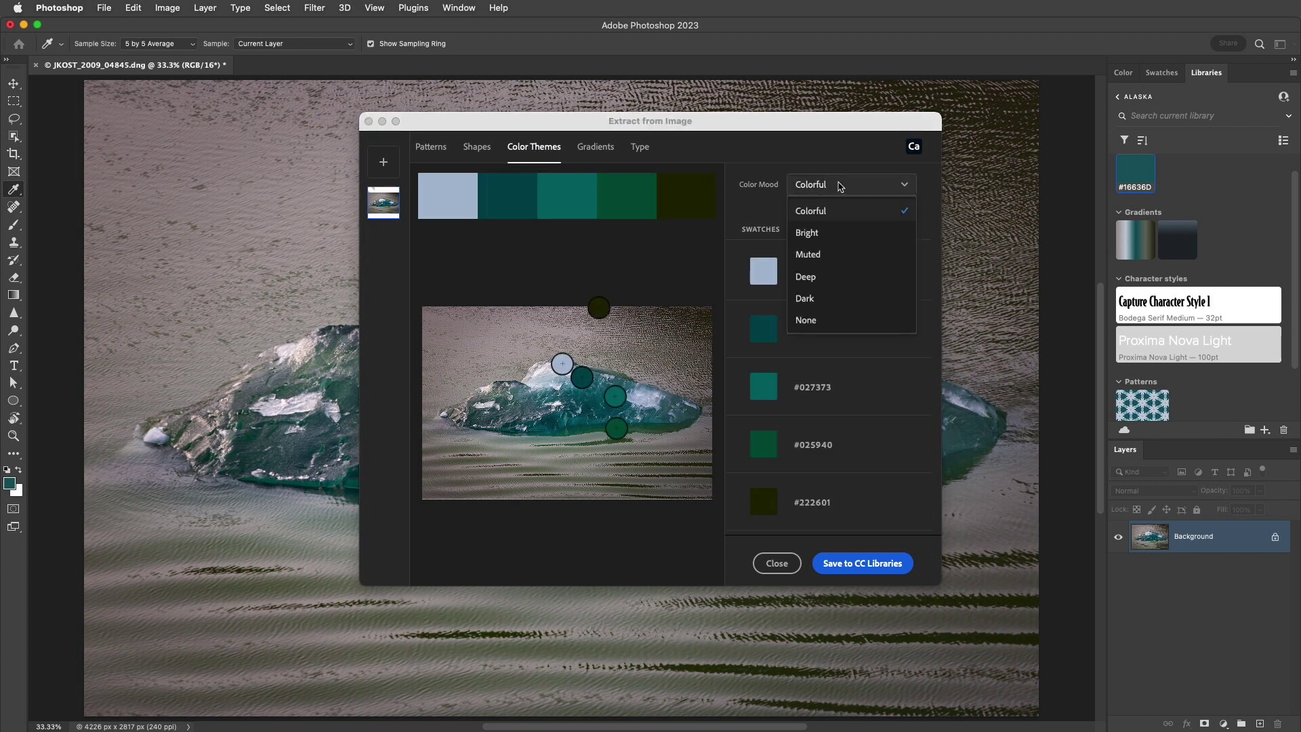
click(839, 251)
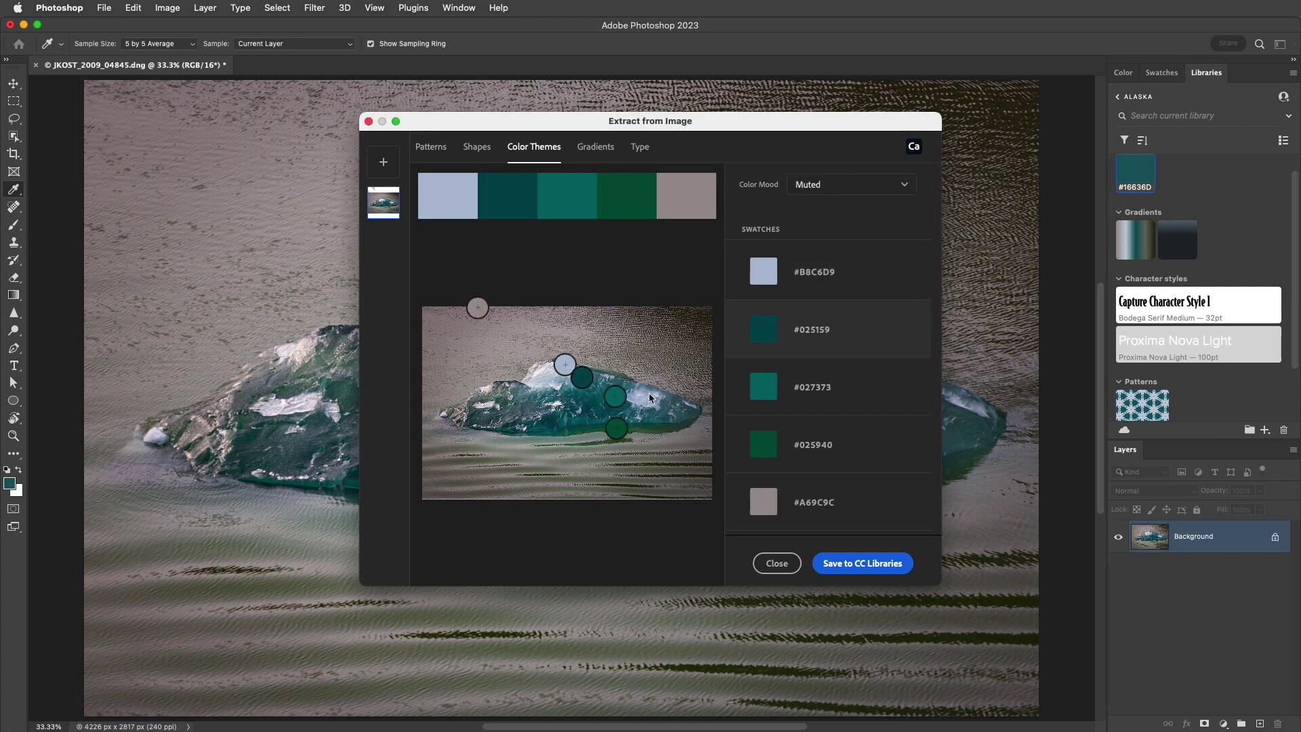
drag(617, 428, 674, 463)
drag(615, 395, 649, 417)
click(877, 565)
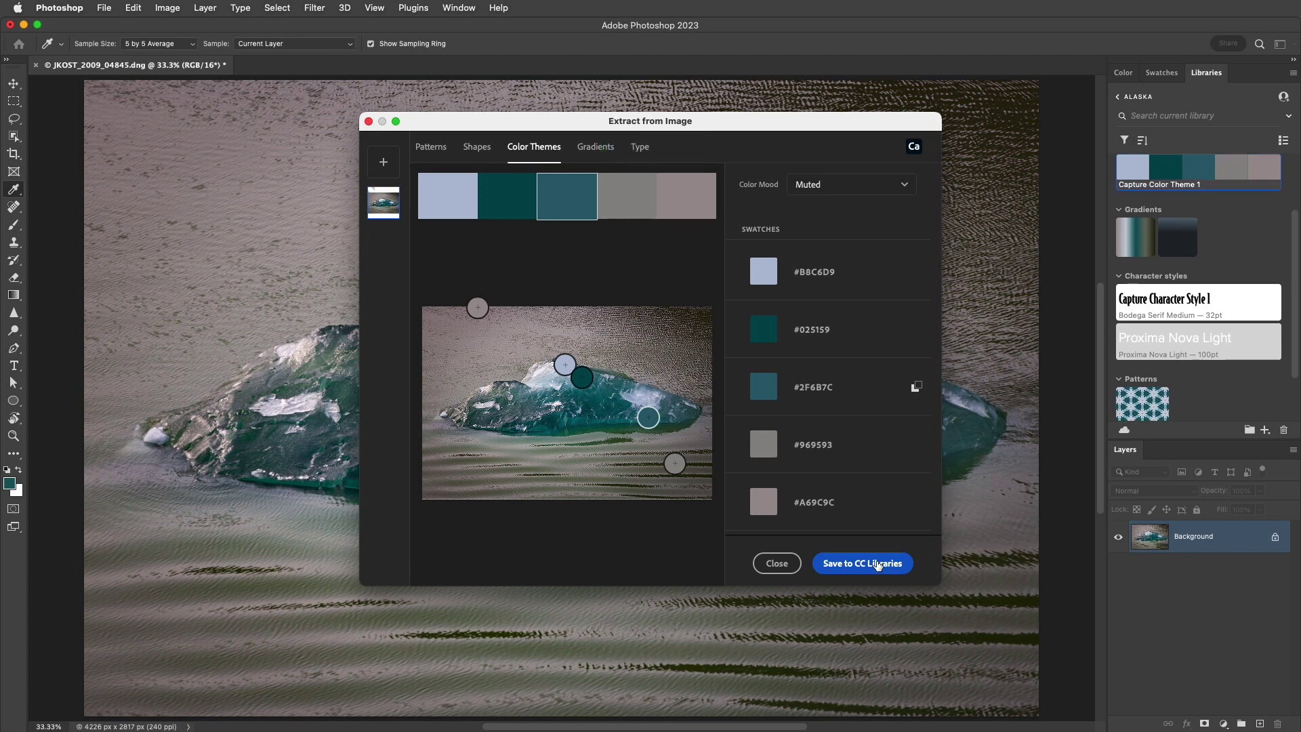
click(778, 563)
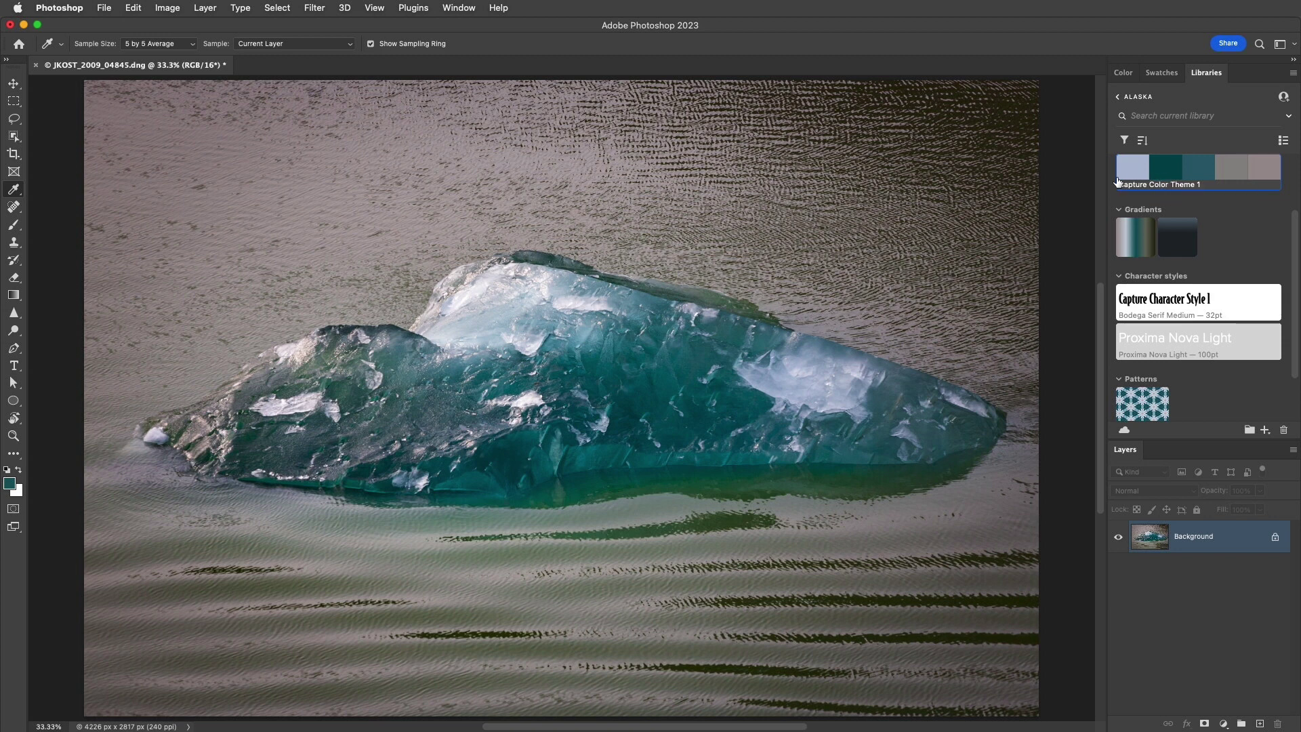
With the Brush tool, sample a pale icy blue from the iceberg's light top as foreground
key(b)
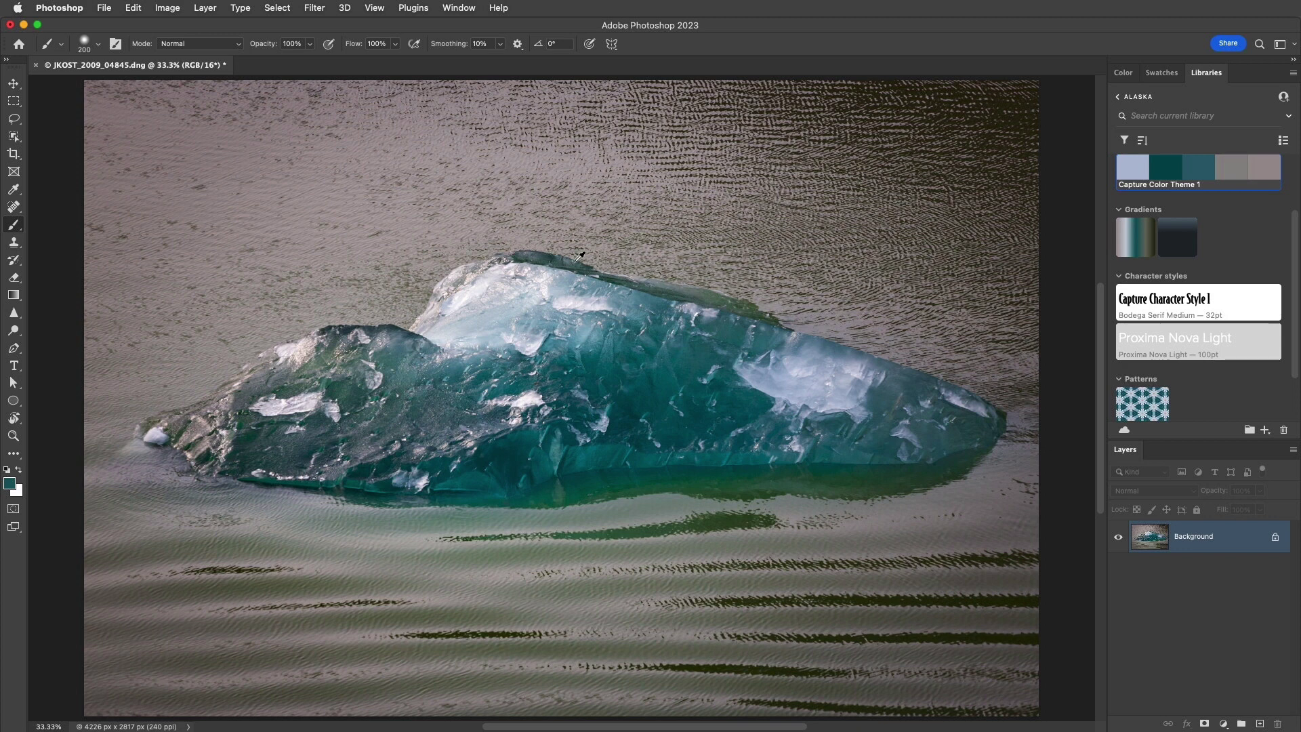
alt+click(545, 252)
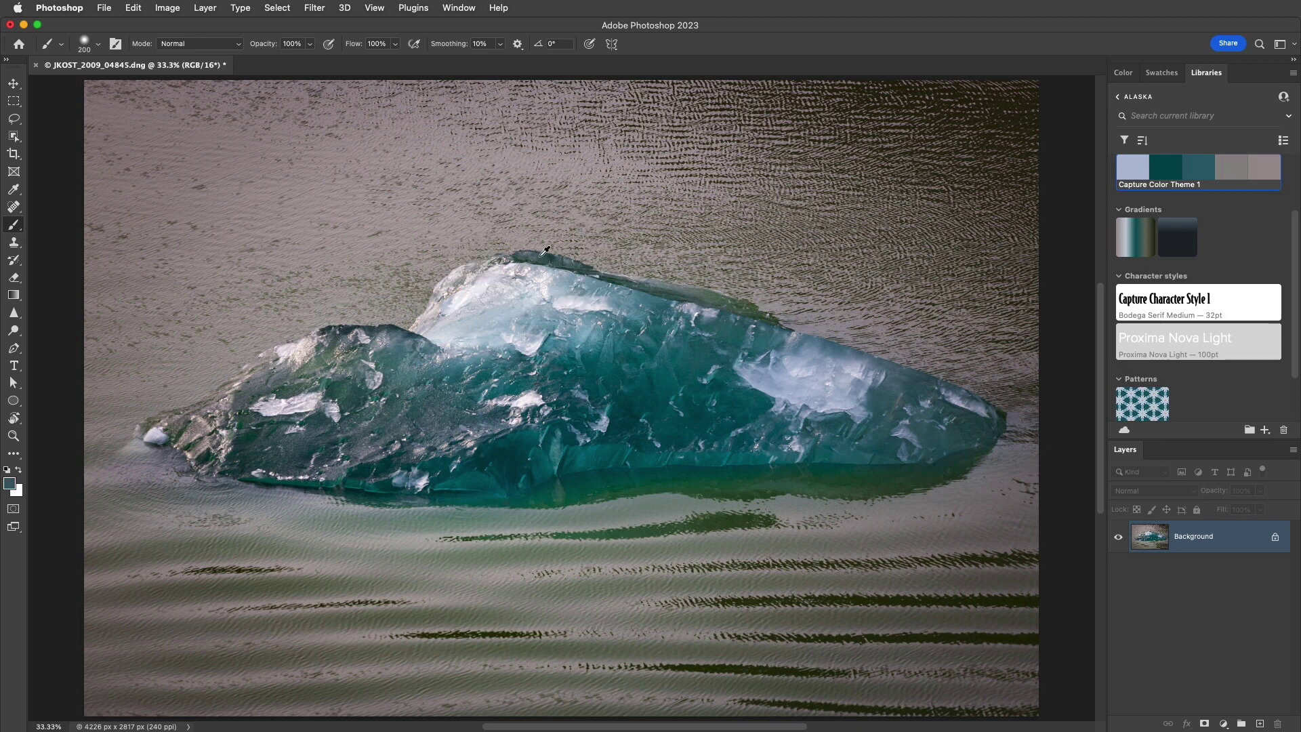
alt+click(408, 345)
alt+click(517, 303)
Marquee a rectangle across the iceberg's middle and fill it with Filter > Blur > Average
key(m)
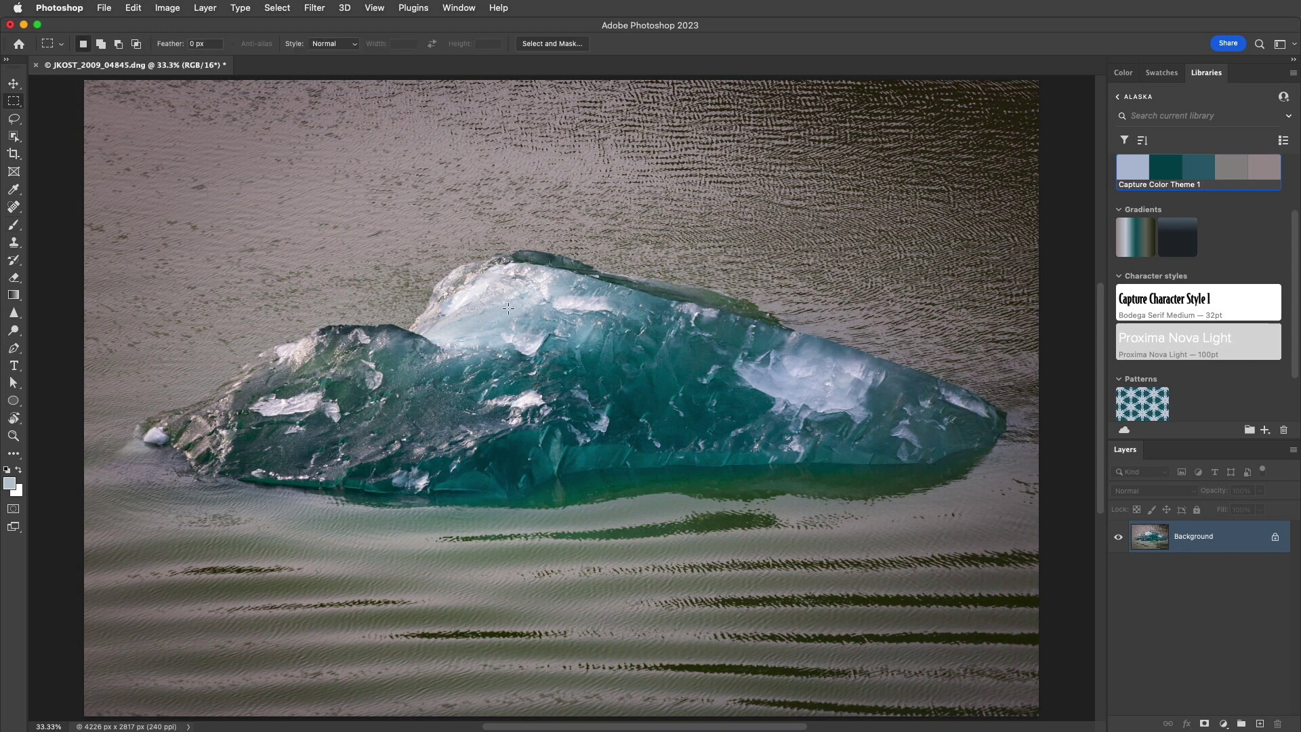
drag(508, 308, 692, 405)
click(315, 8)
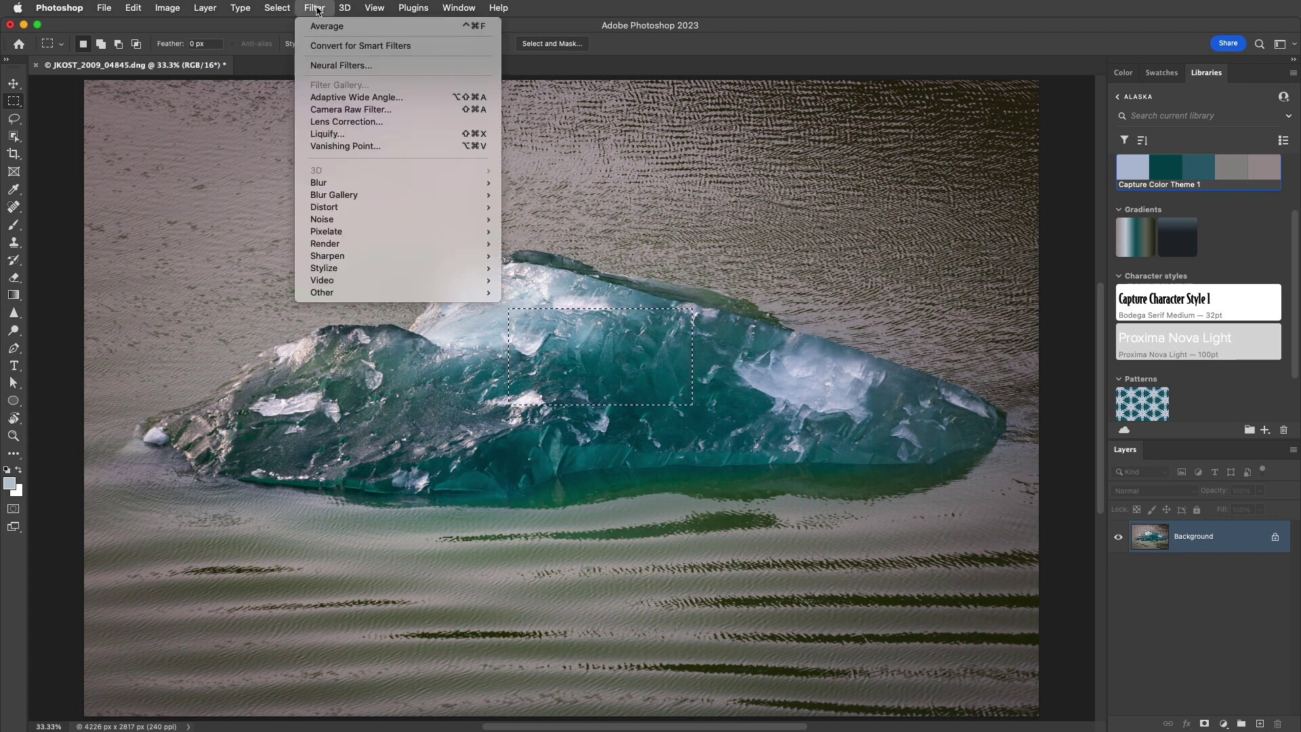
mouse_move(383, 183)
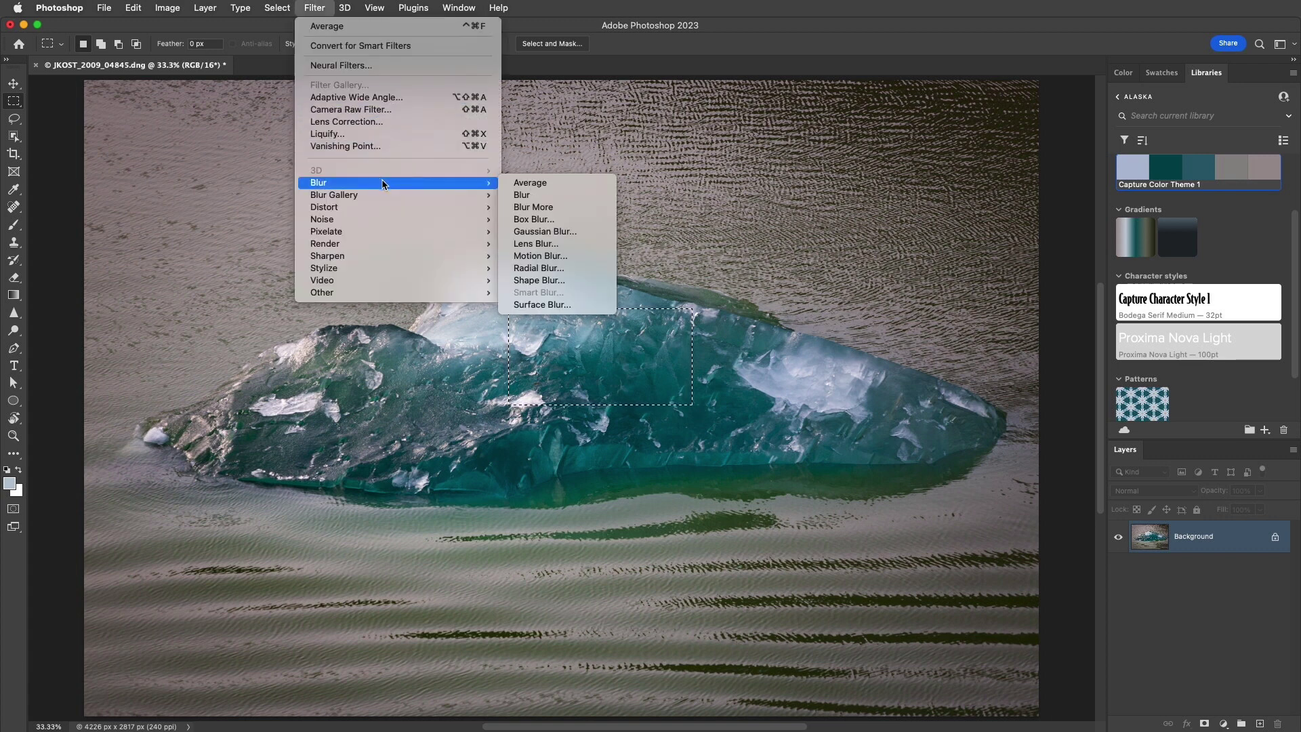
click(570, 182)
Sample the averaged teal and add it to the Alaska library as a colour
key(i)
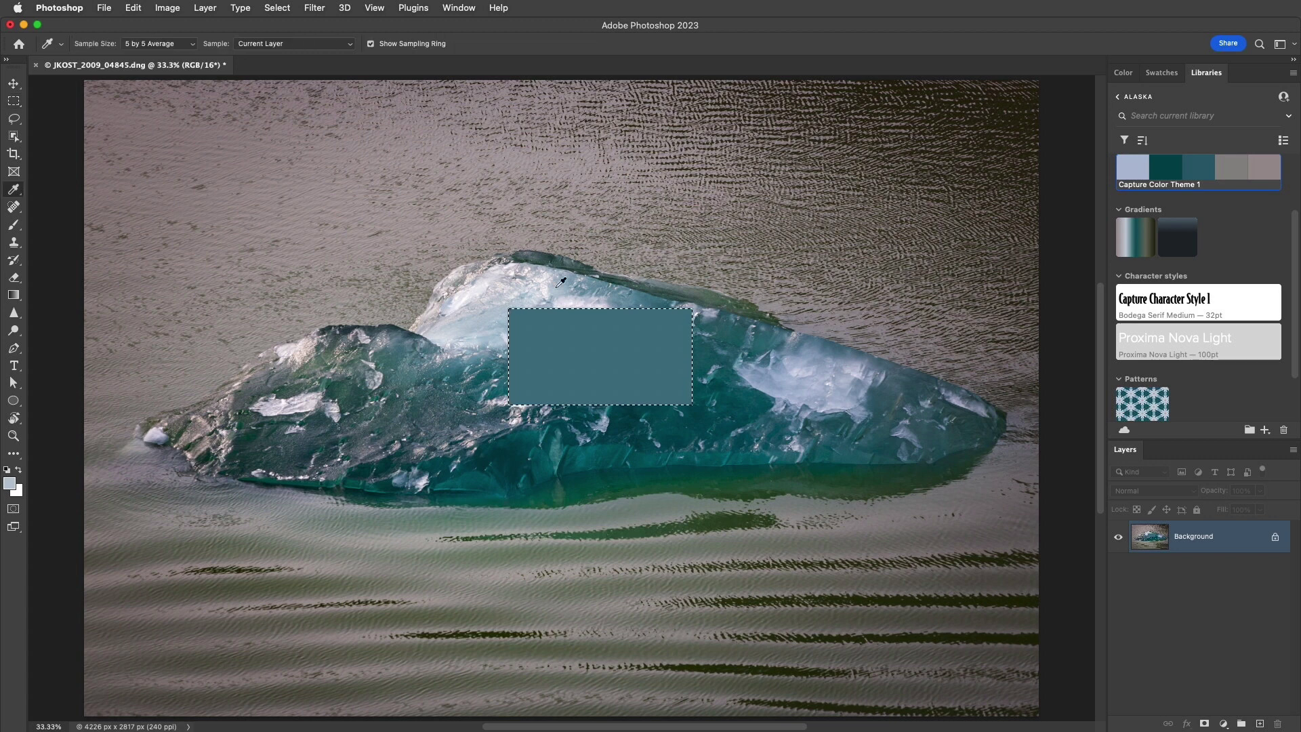
click(564, 339)
click(1264, 431)
click(1249, 383)
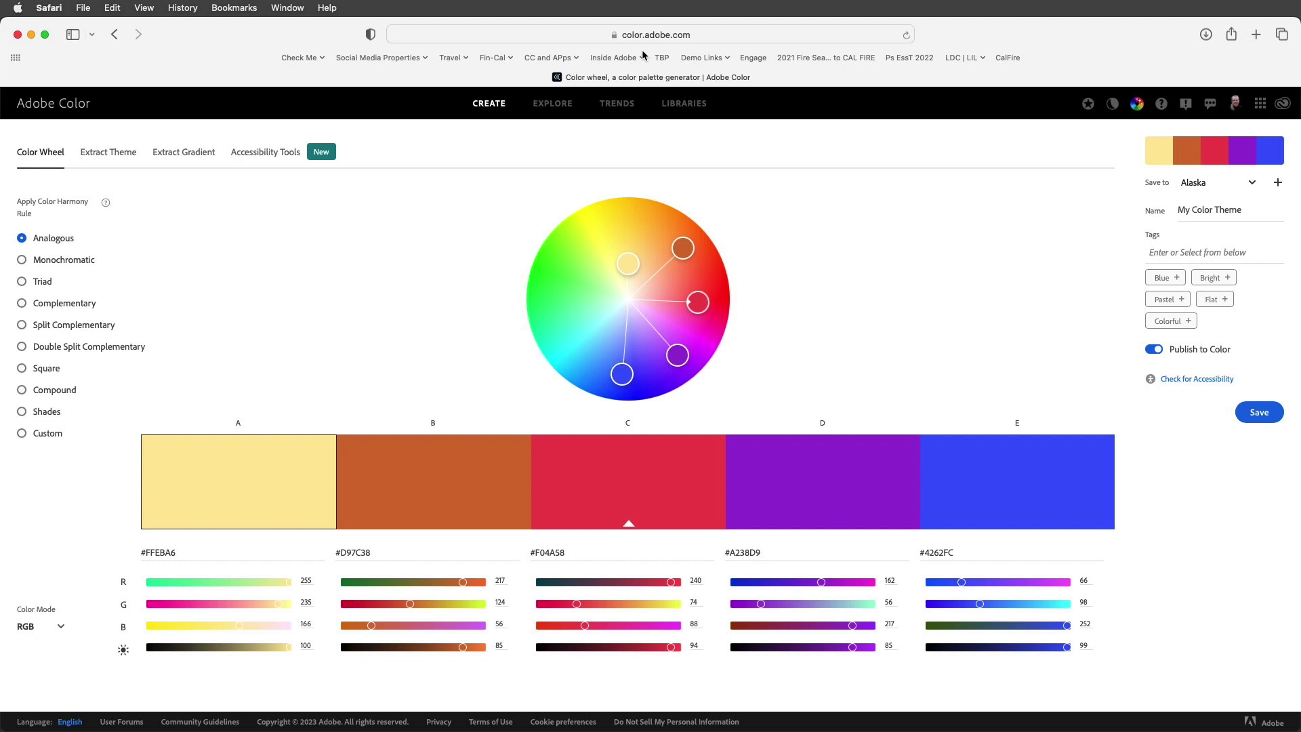
Switch the wheel to Split Complementary, shift hues toward coral and cyan, and save to Alaska
drag(683, 248, 654, 250)
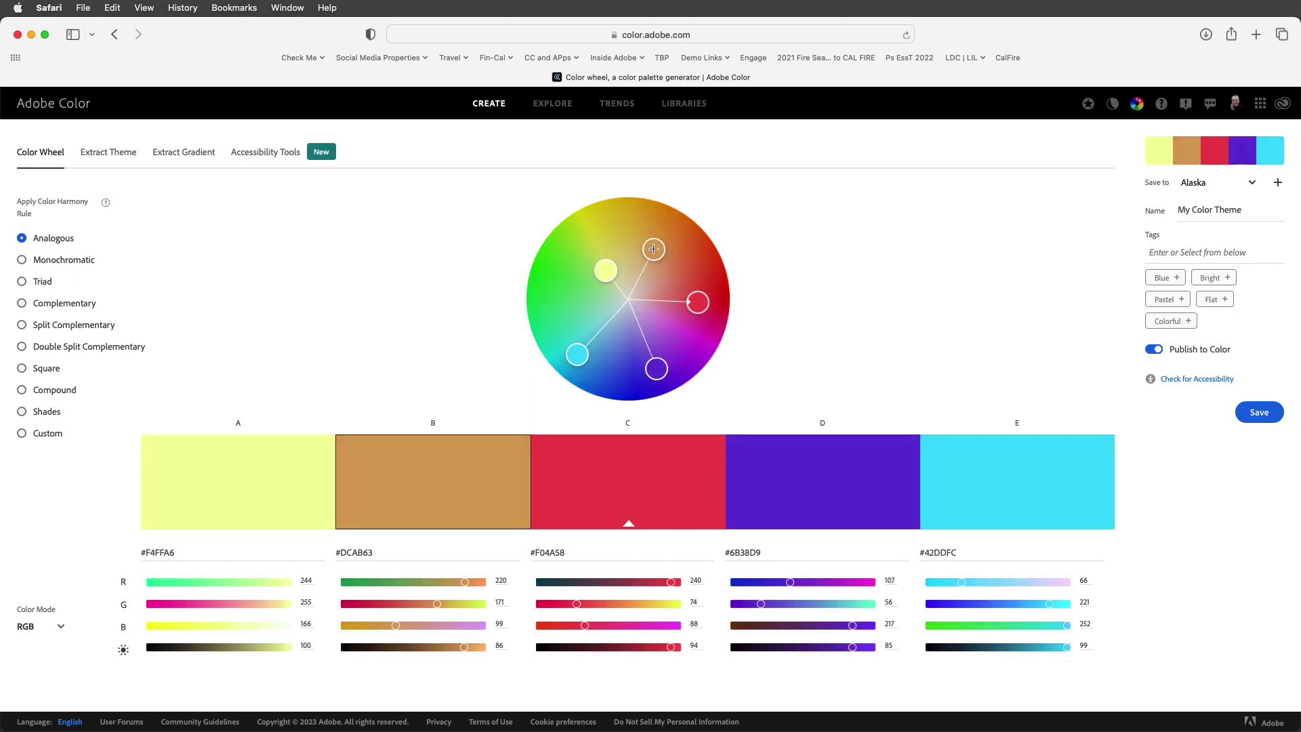
click(22, 326)
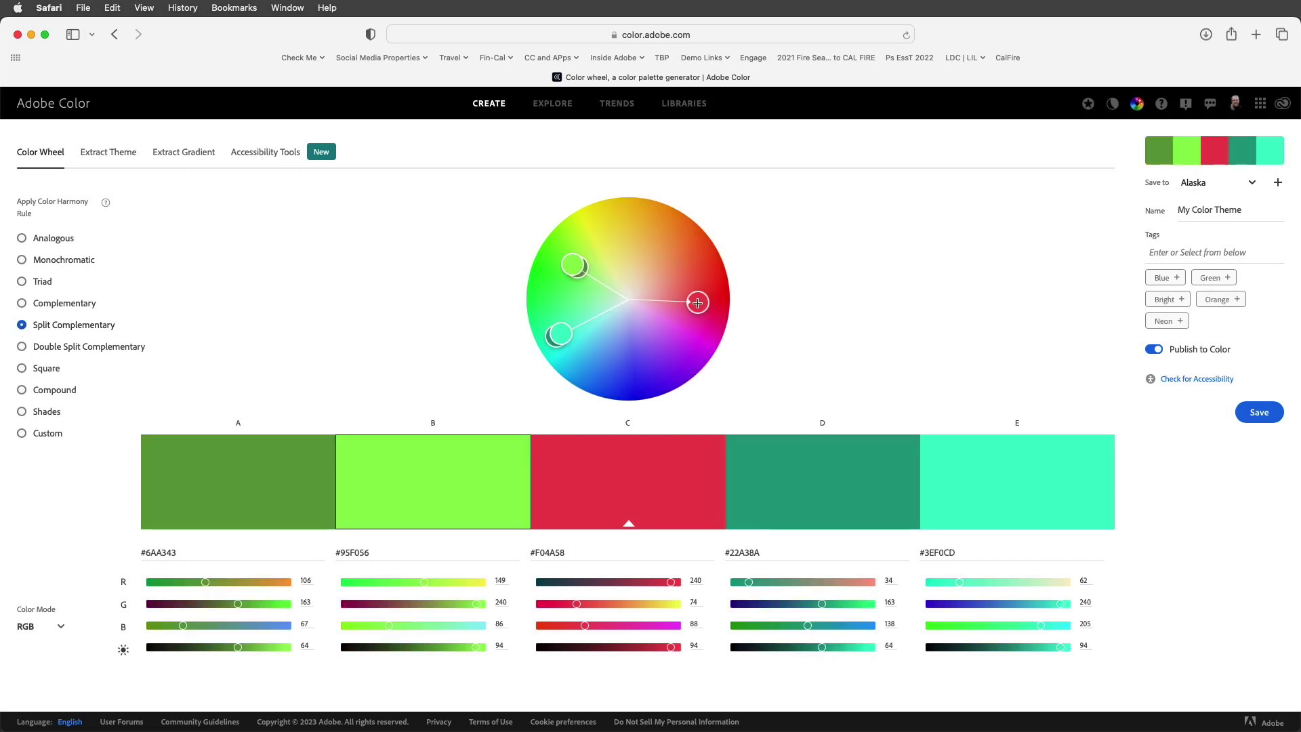
drag(698, 302, 681, 290)
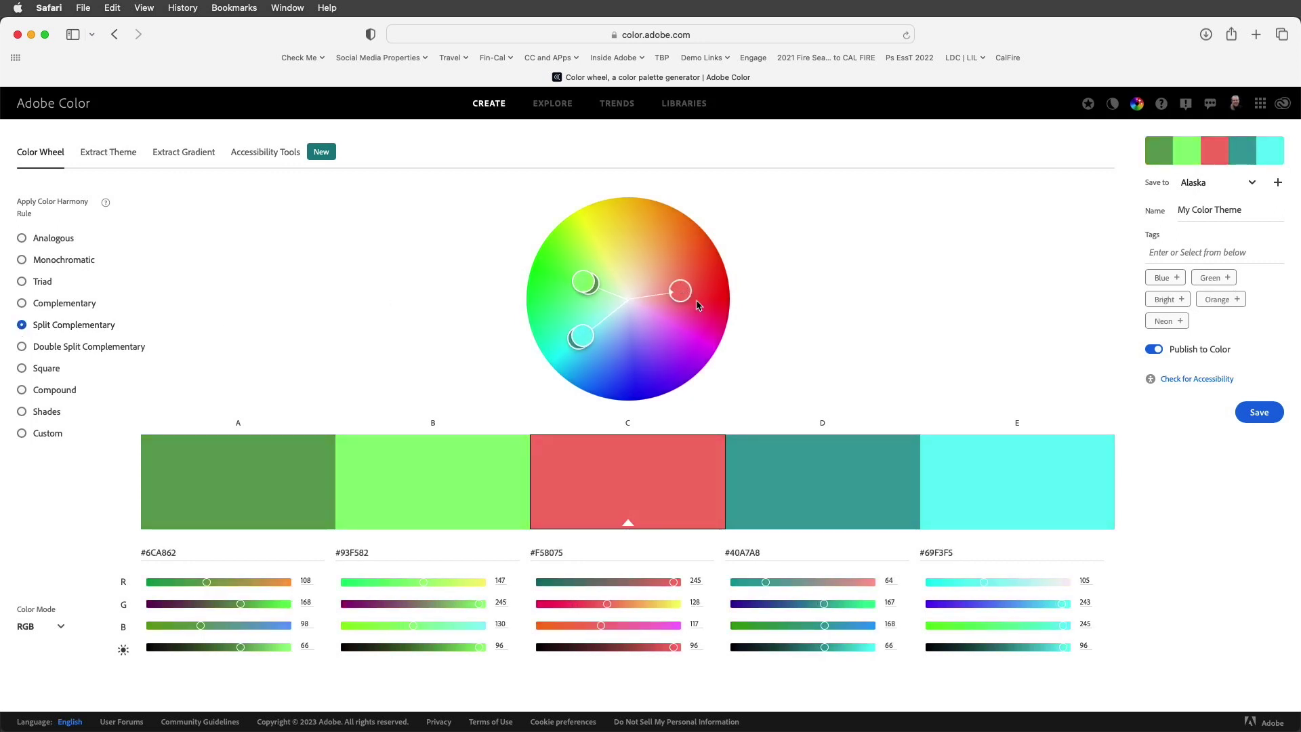
click(1259, 413)
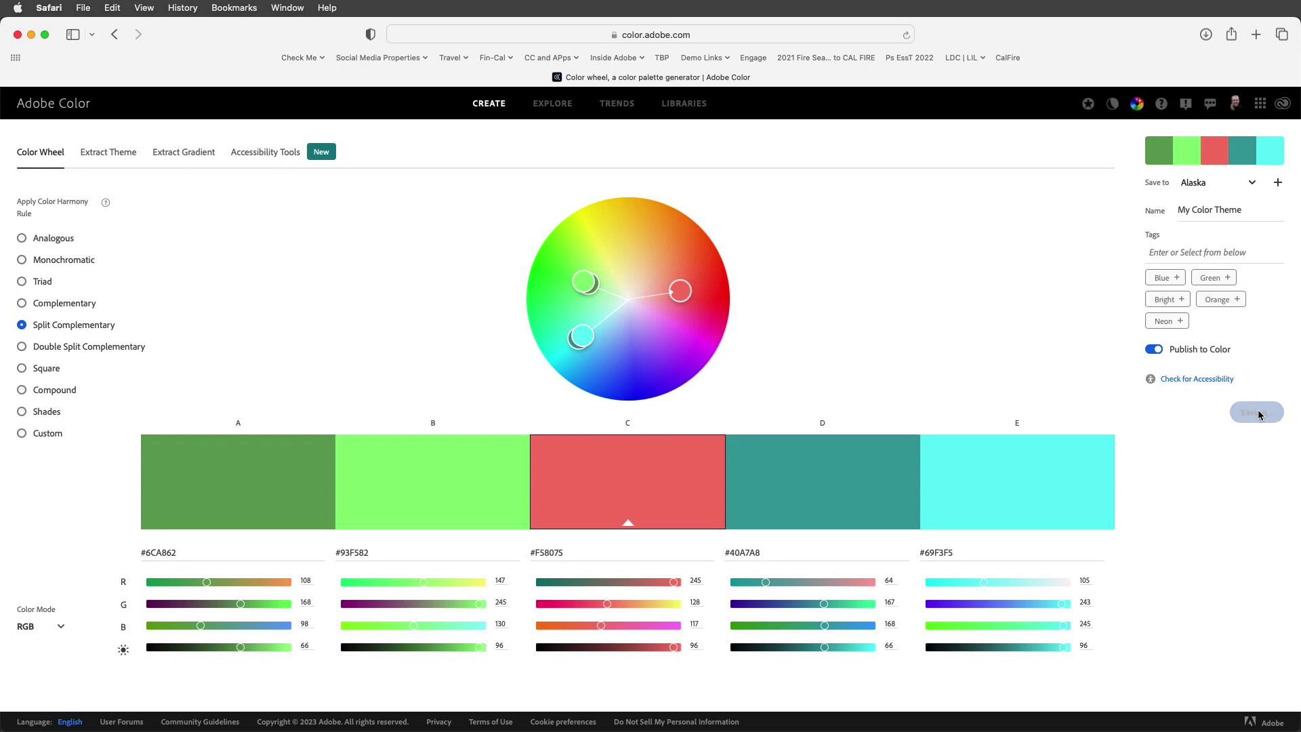